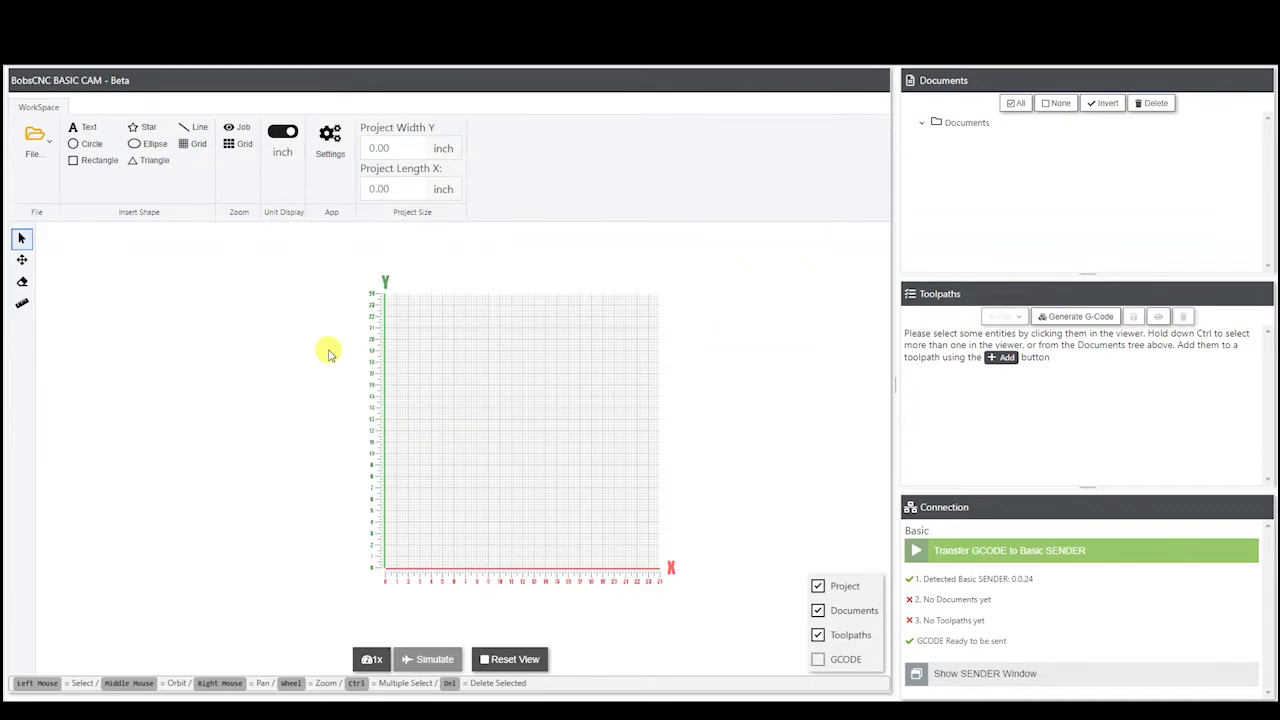
Open the Parts Library from the File menu and scroll through the Animals shapes.
left_click(36, 150)
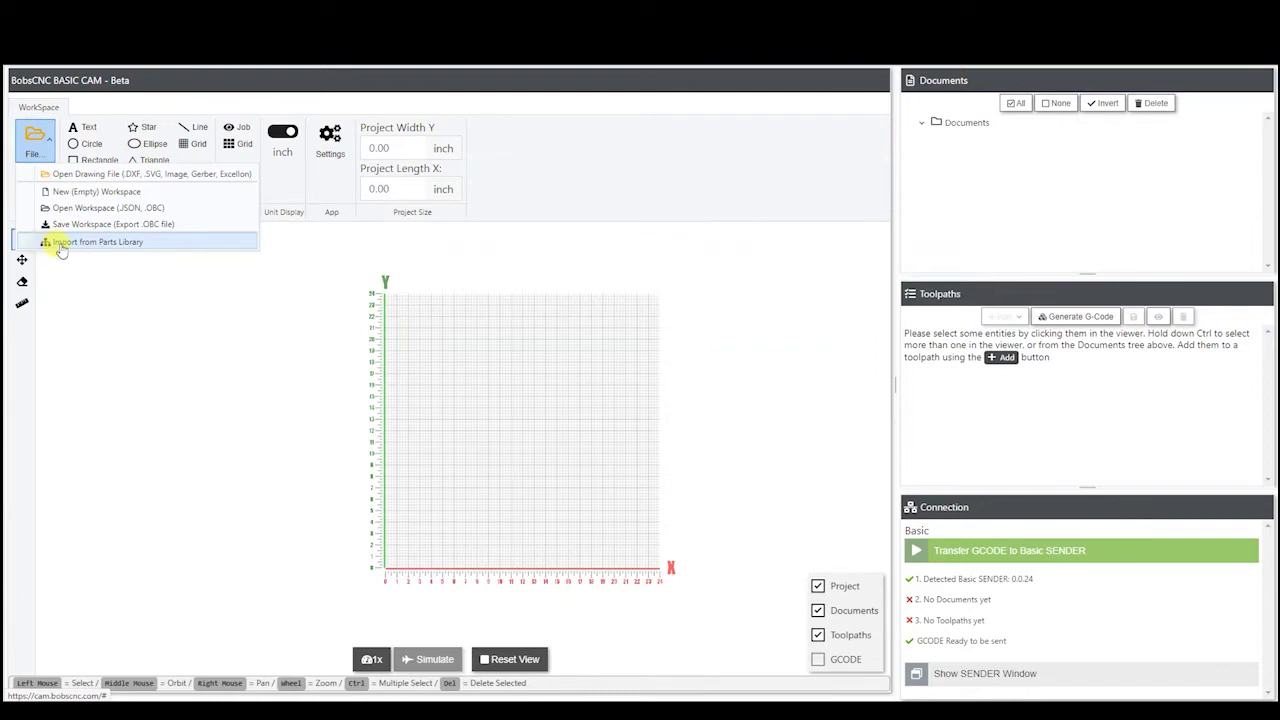
left_click(59, 244)
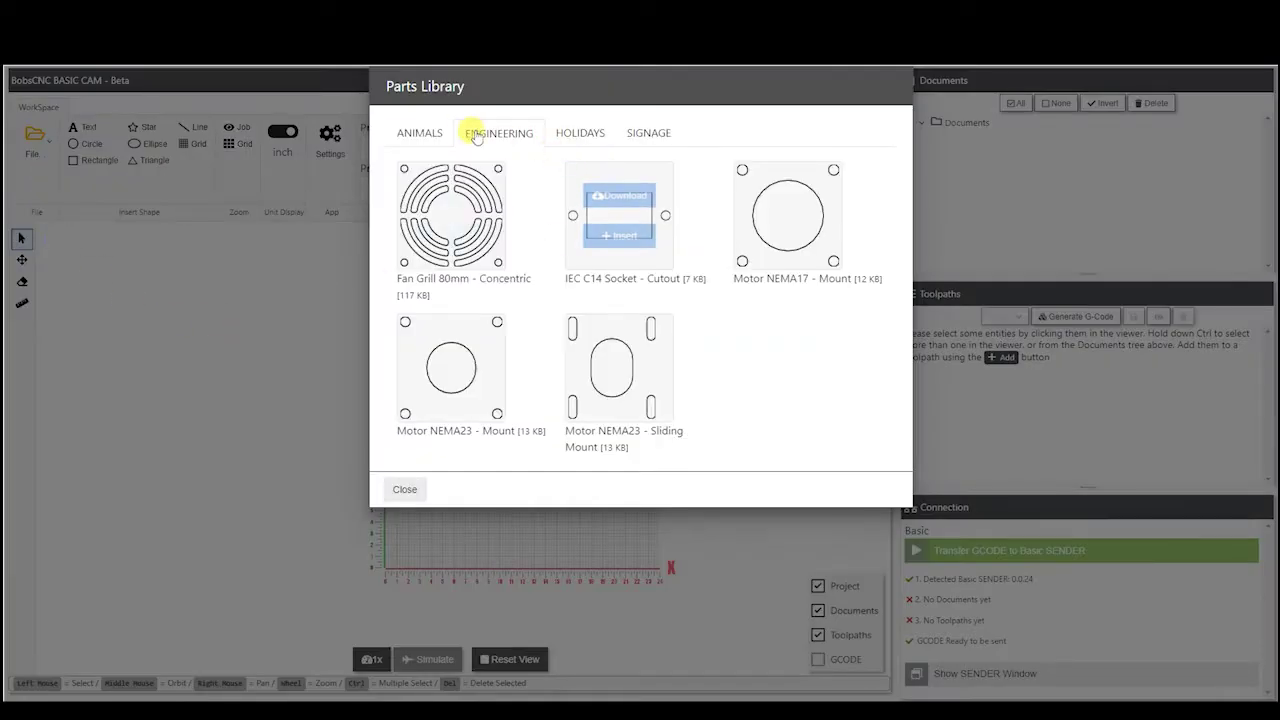
left_click(437, 137)
scroll(571, 200, "down", 2)
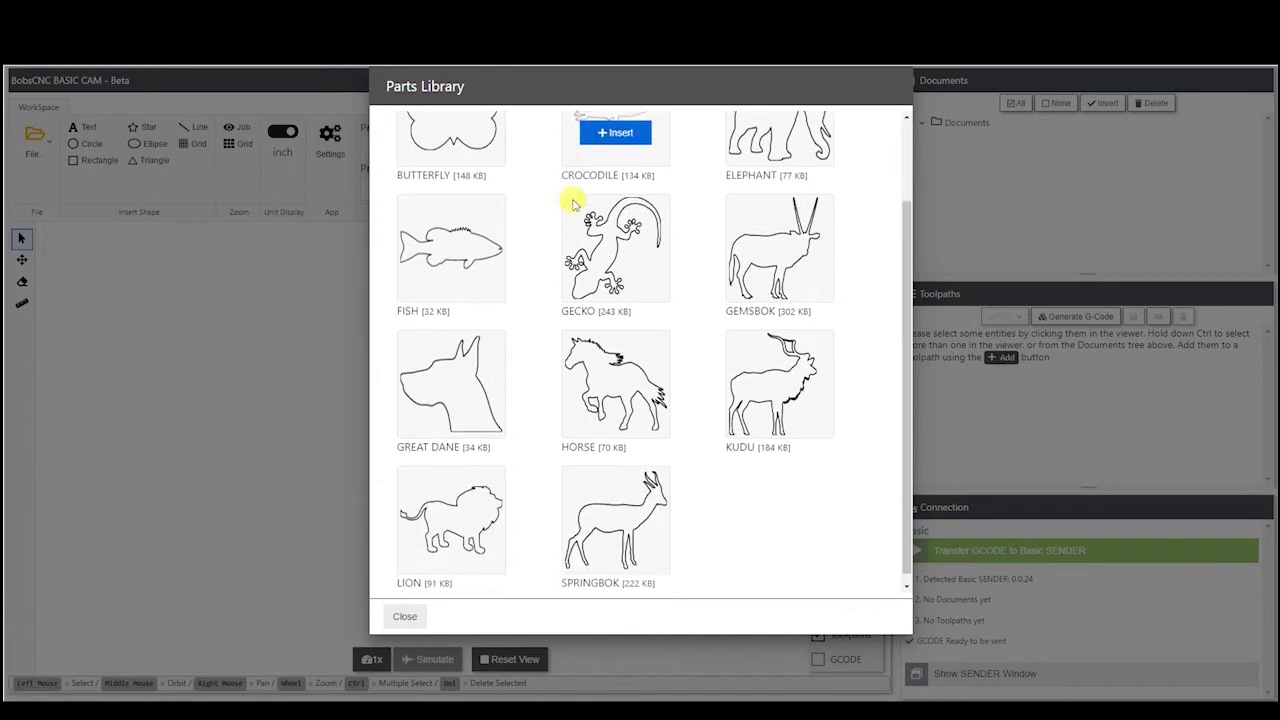
scroll(689, 509, "up", 2)
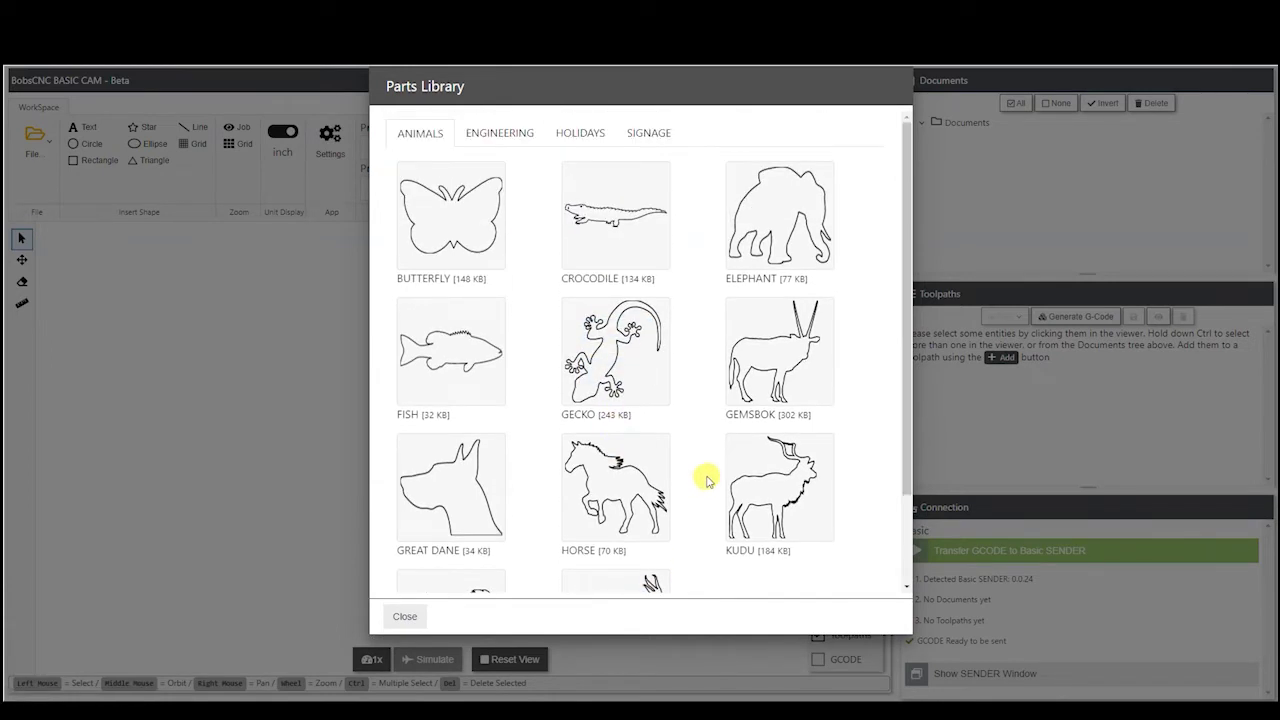
scroll(703, 480, "down", 1)
scroll(703, 480, "down", 1)
scroll(700, 477, "up", 2)
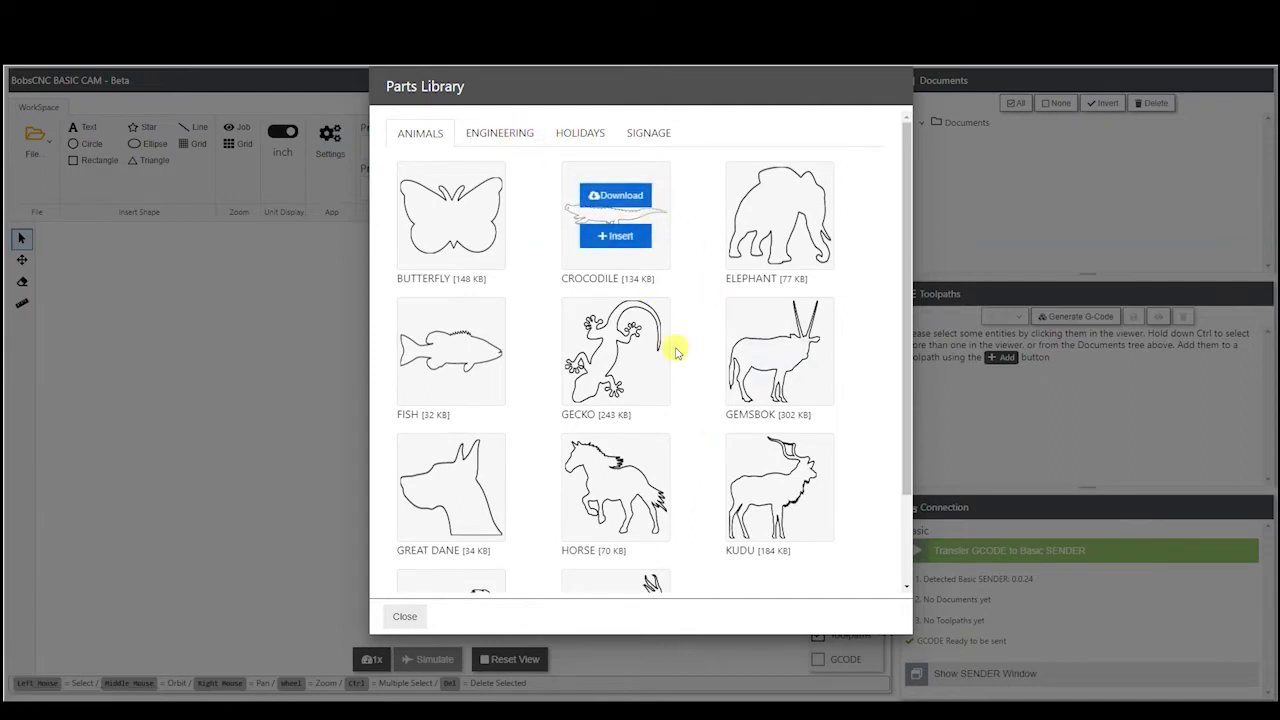
scroll(705, 400, "down", 1)
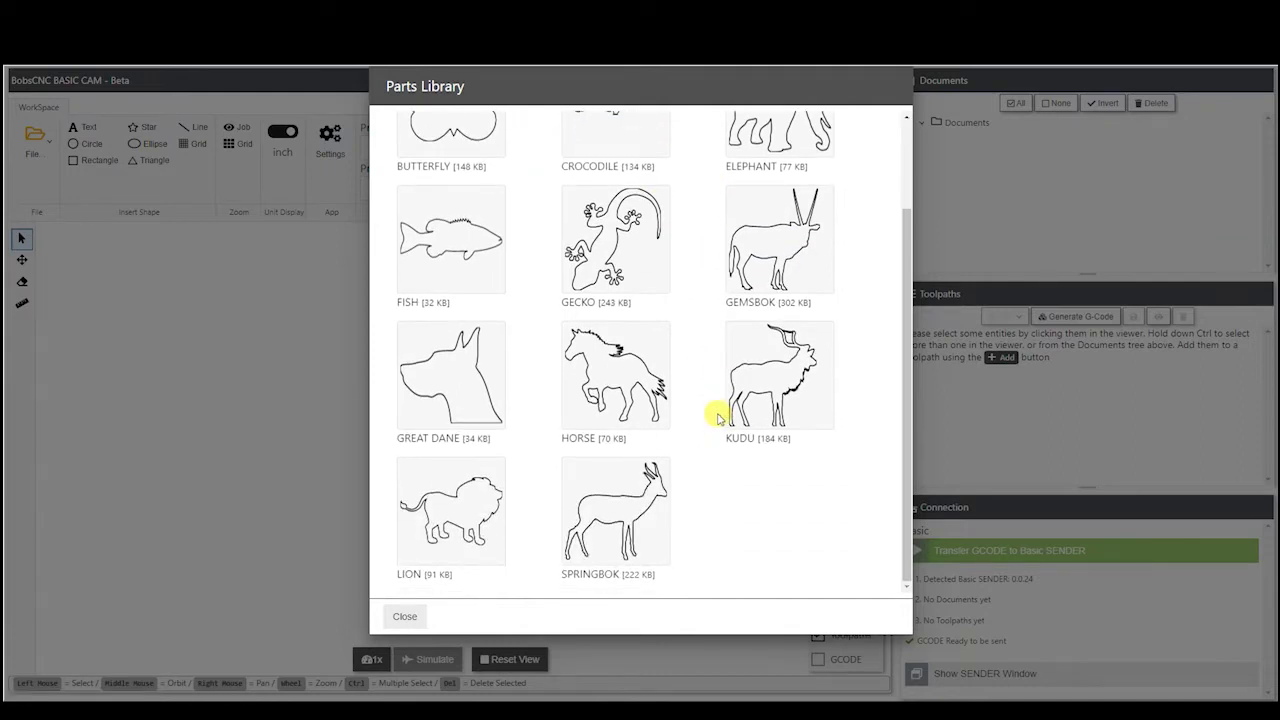
scroll(717, 418, "up", 2)
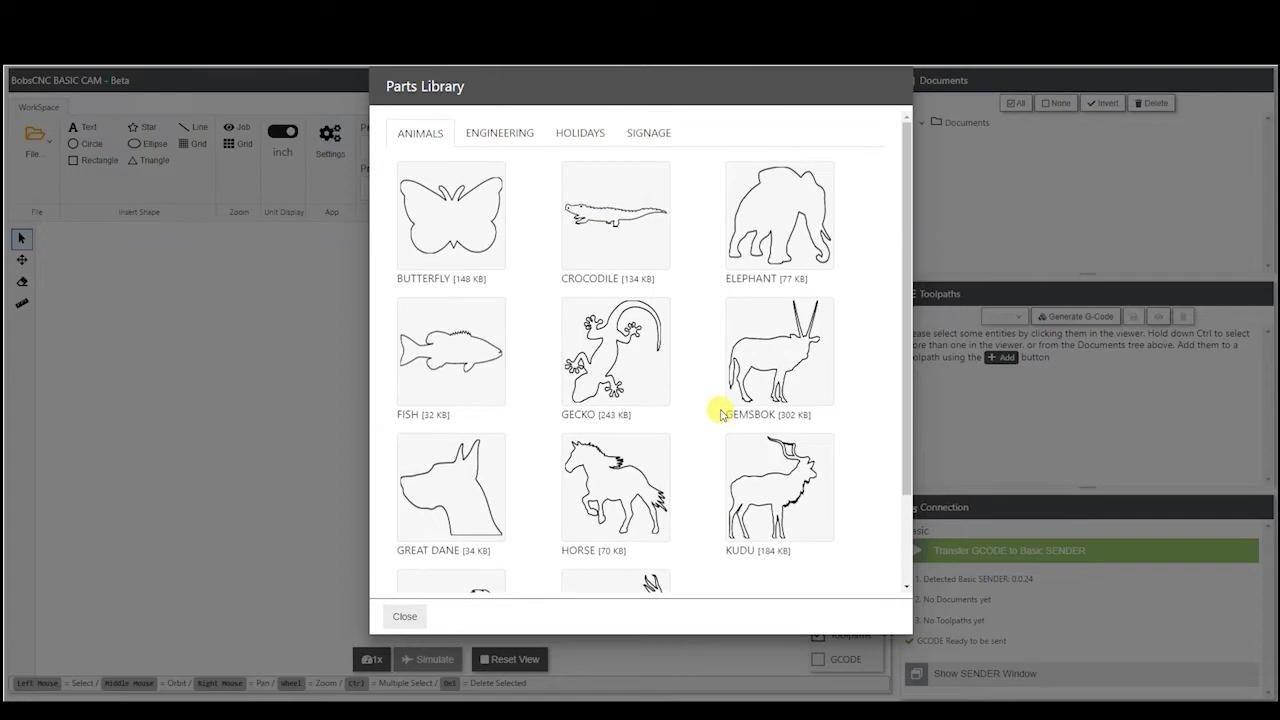
Browse the Engineering, Holidays and Signage categories, then return to Animals with the horse shown.
left_click(505, 132)
left_click(423, 133)
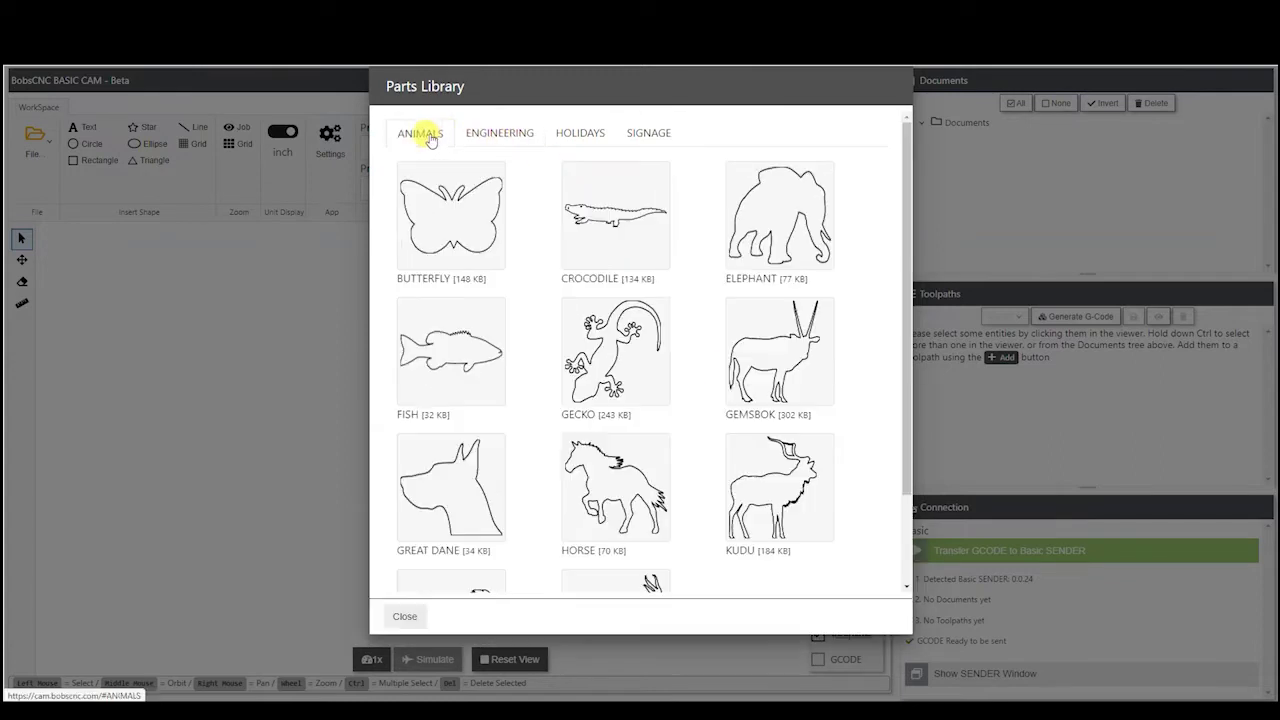
left_click(472, 134)
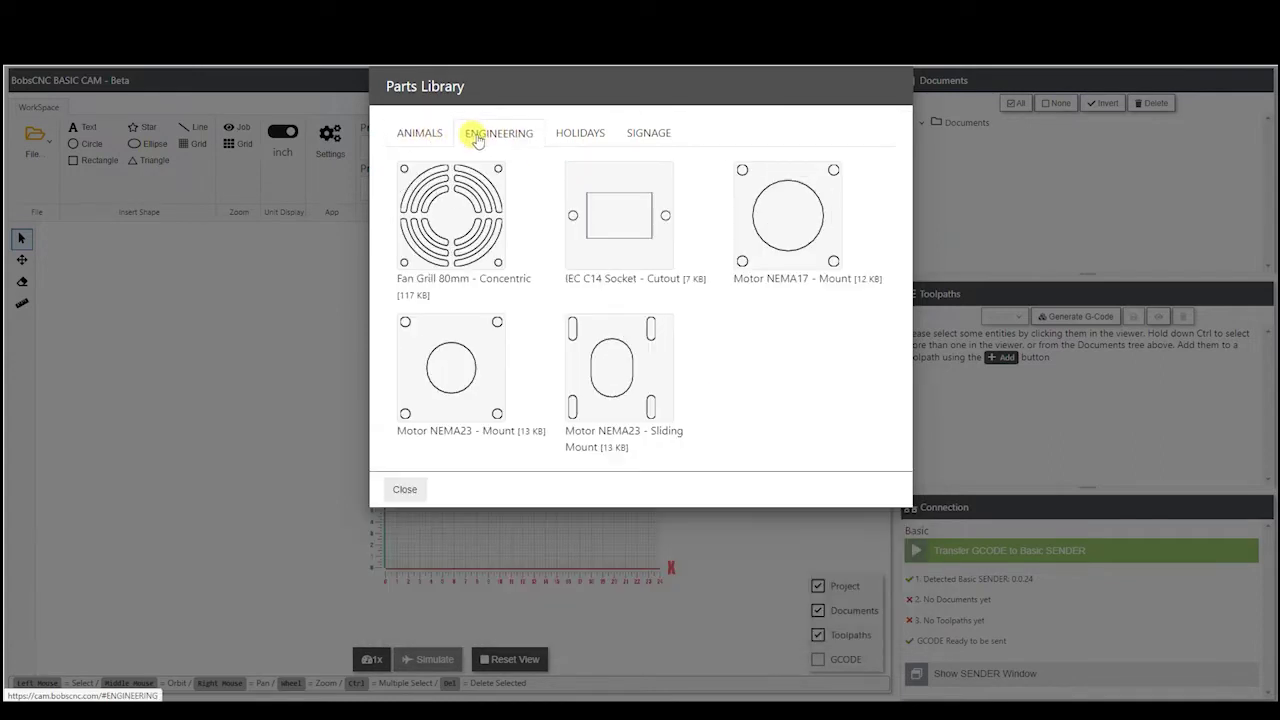
left_click(590, 134)
left_click(627, 134)
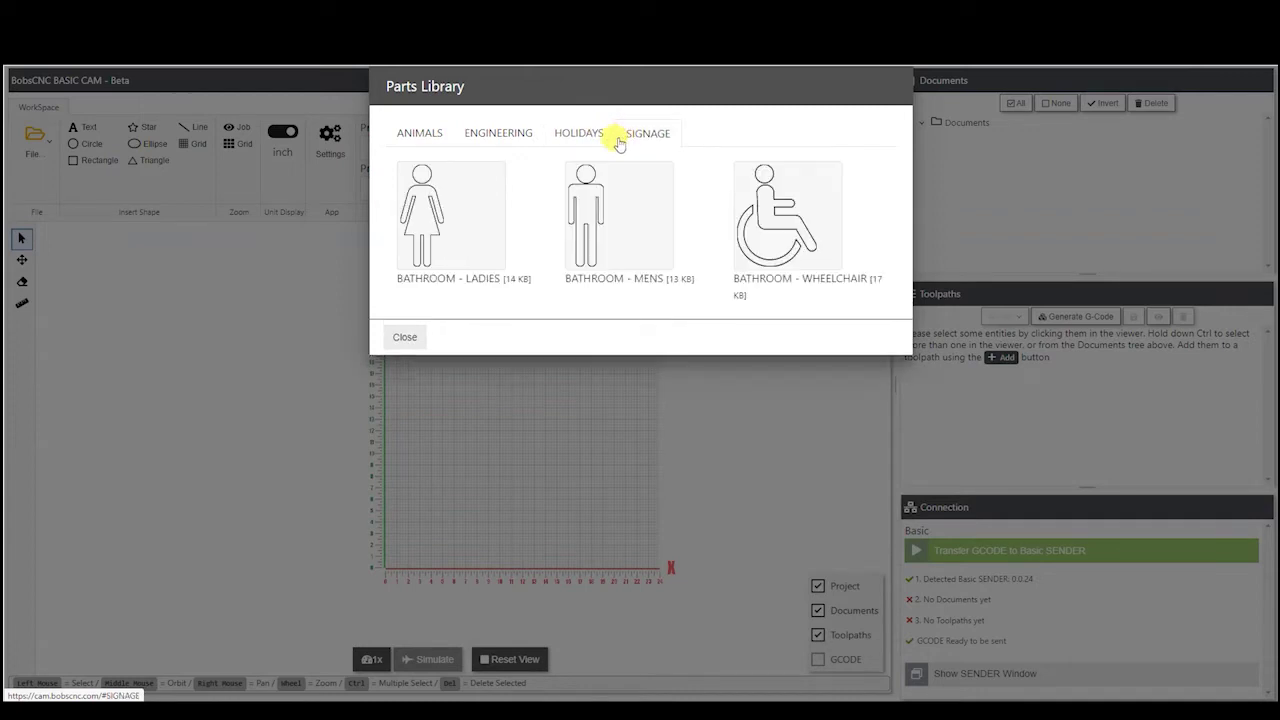
left_click(443, 138)
left_click(591, 244)
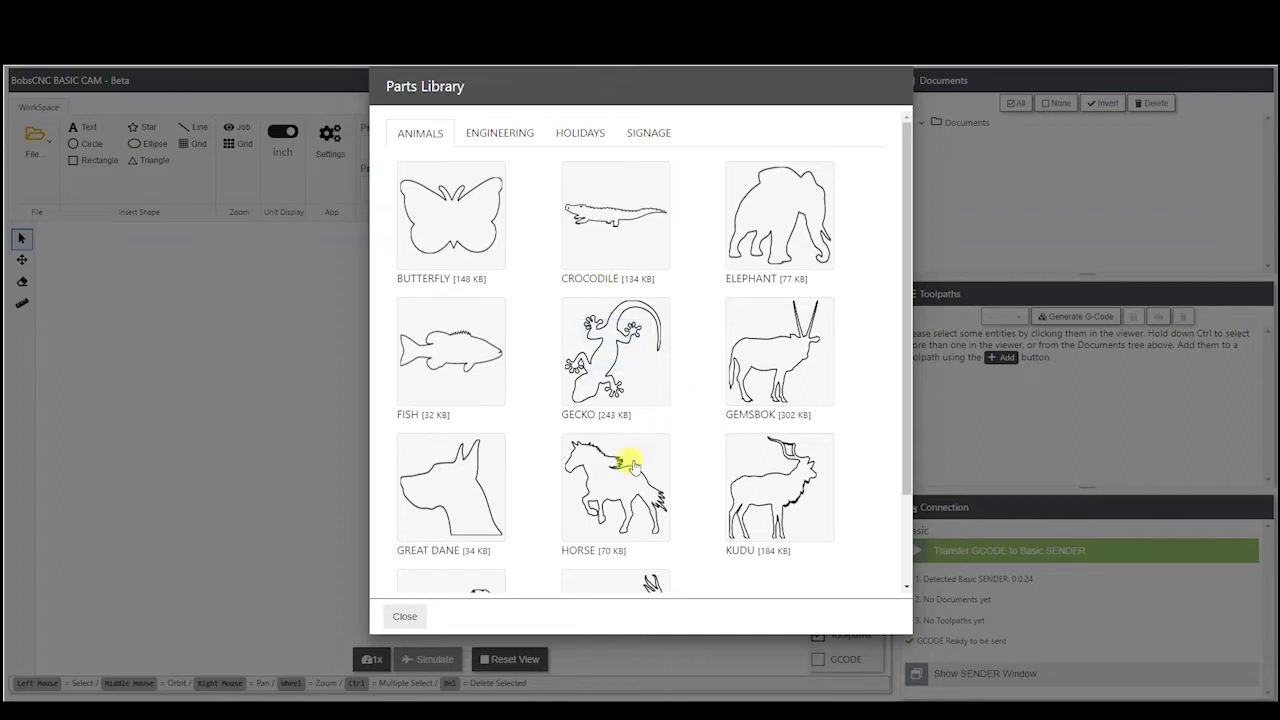
mouse_move(590, 502)
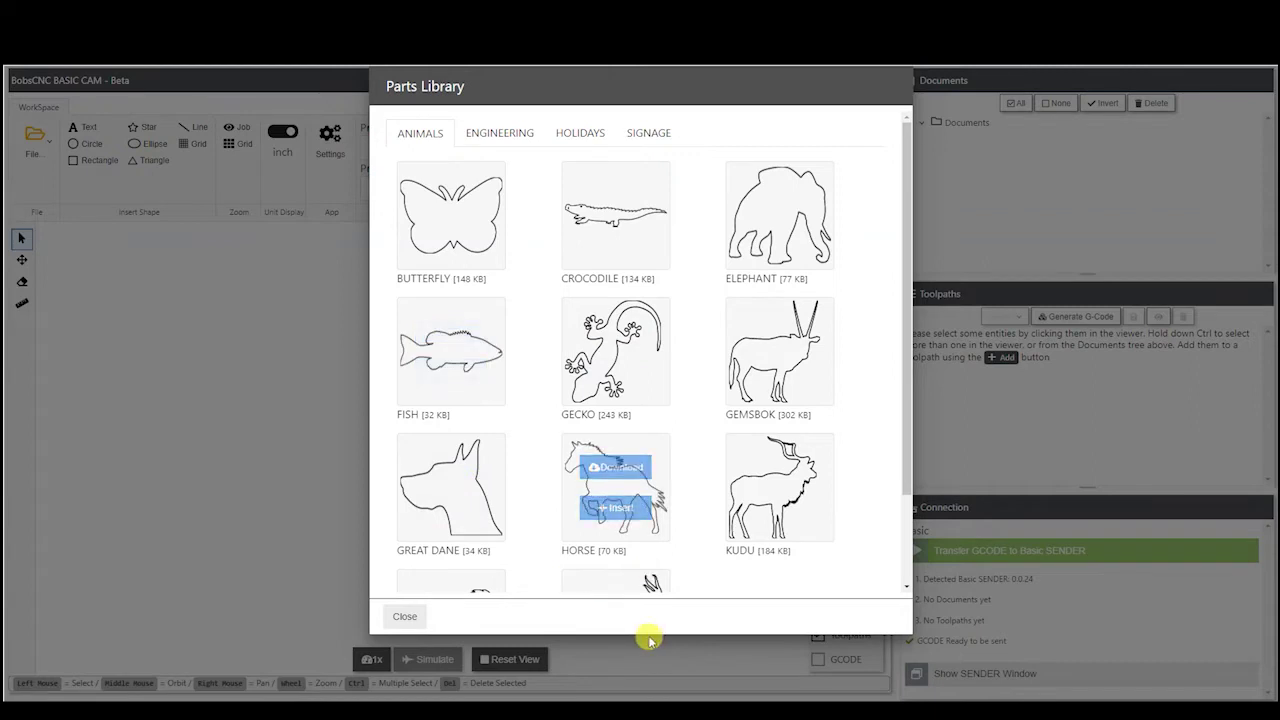
Insert the HORSE outline and switch the unit display from inches to millimetres.
left_click(626, 515)
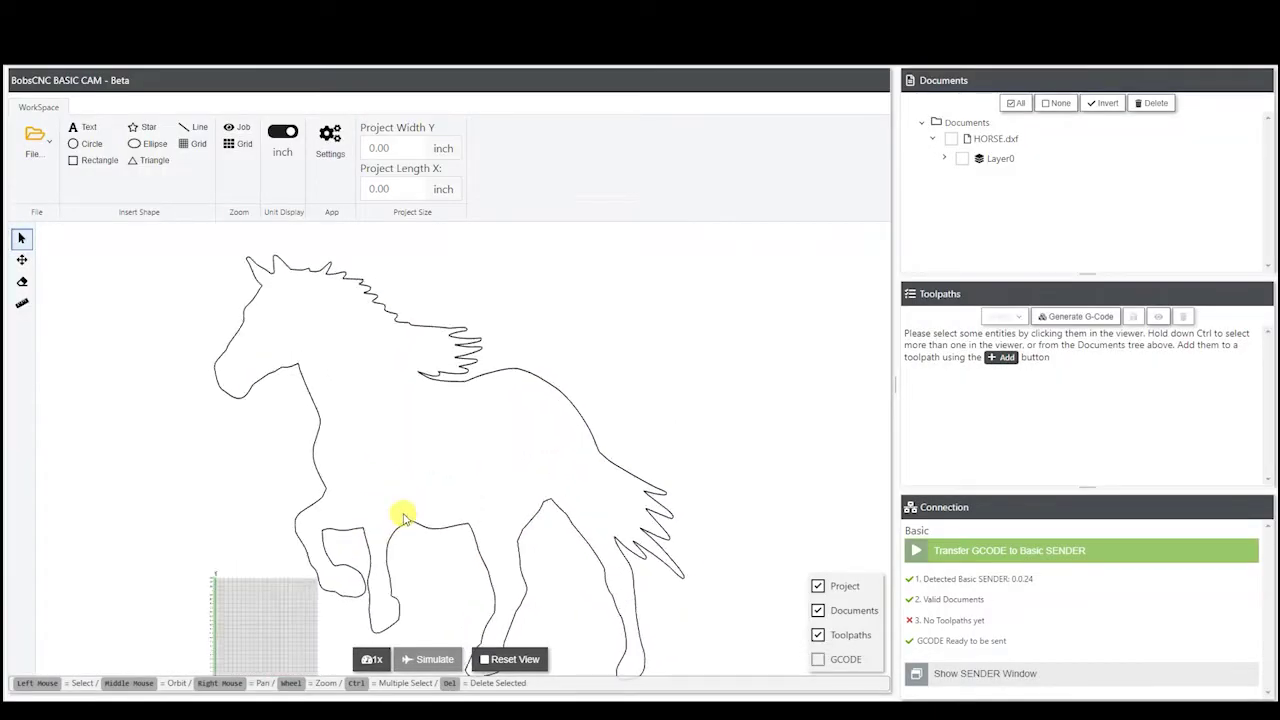
left_click(414, 529)
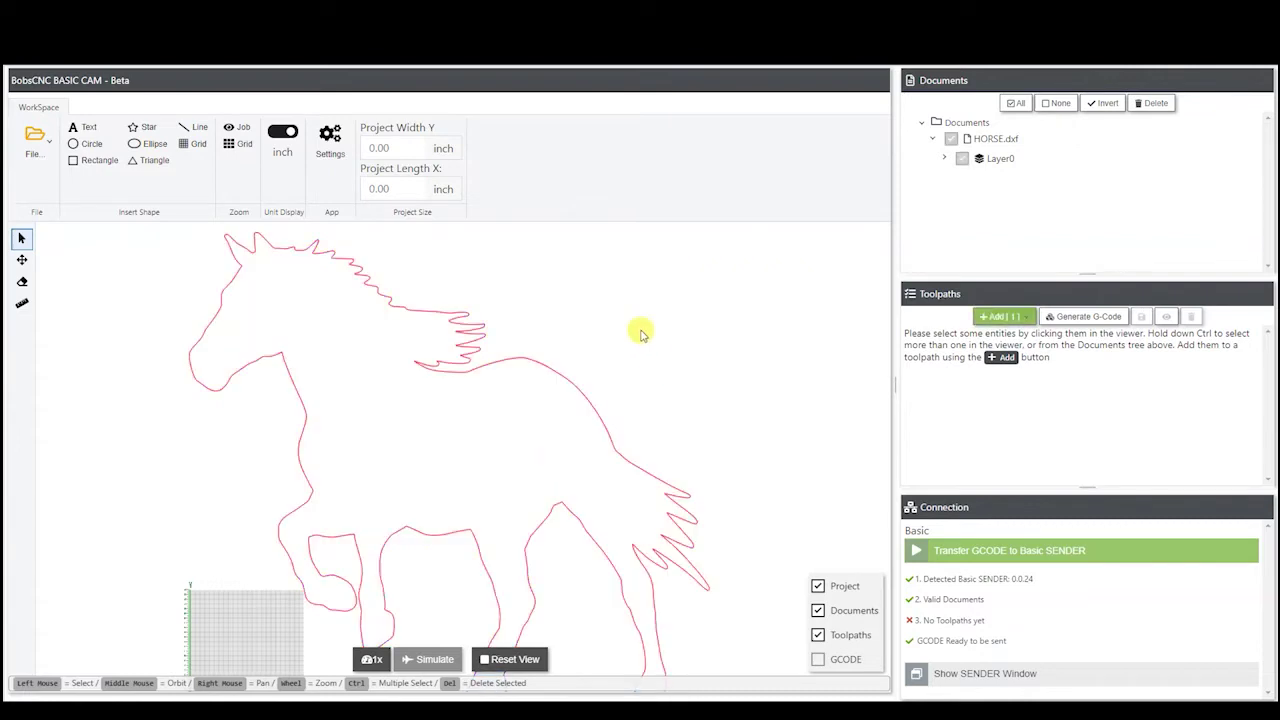
left_click(283, 131)
scroll(590, 370, "down", 3)
scroll(605, 423, "down", 5)
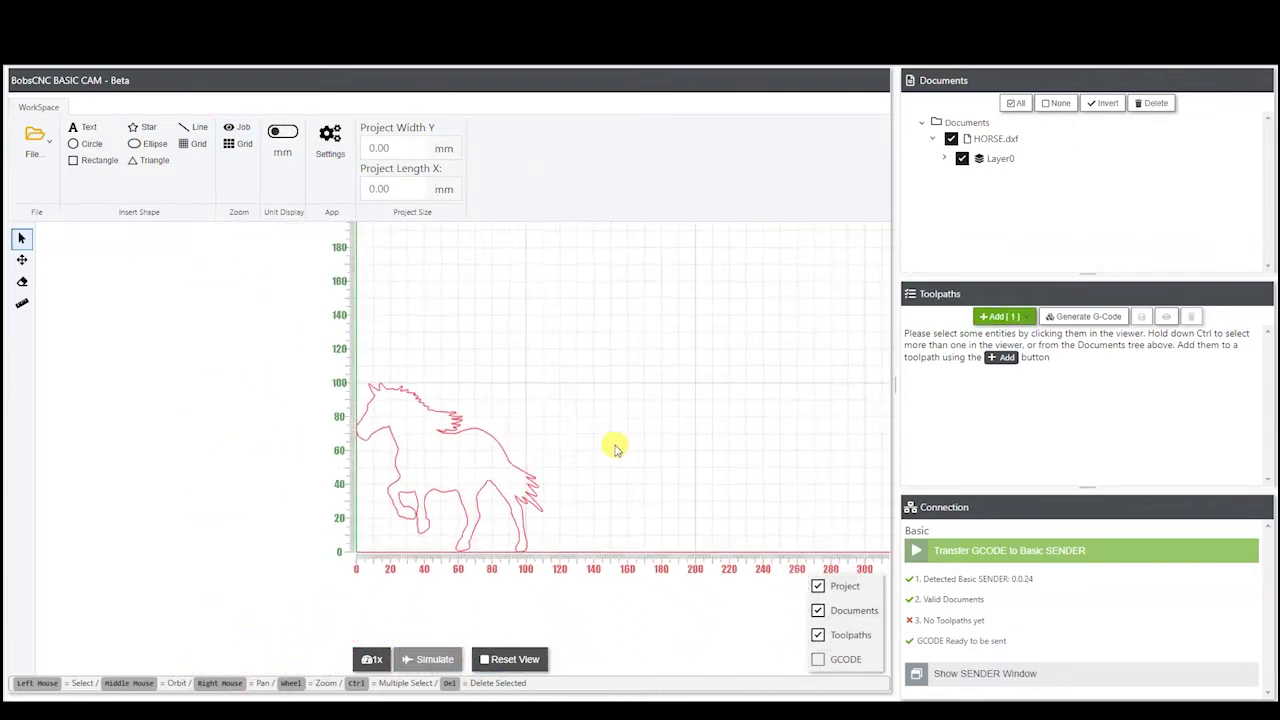
scroll(517, 510, "down", 5)
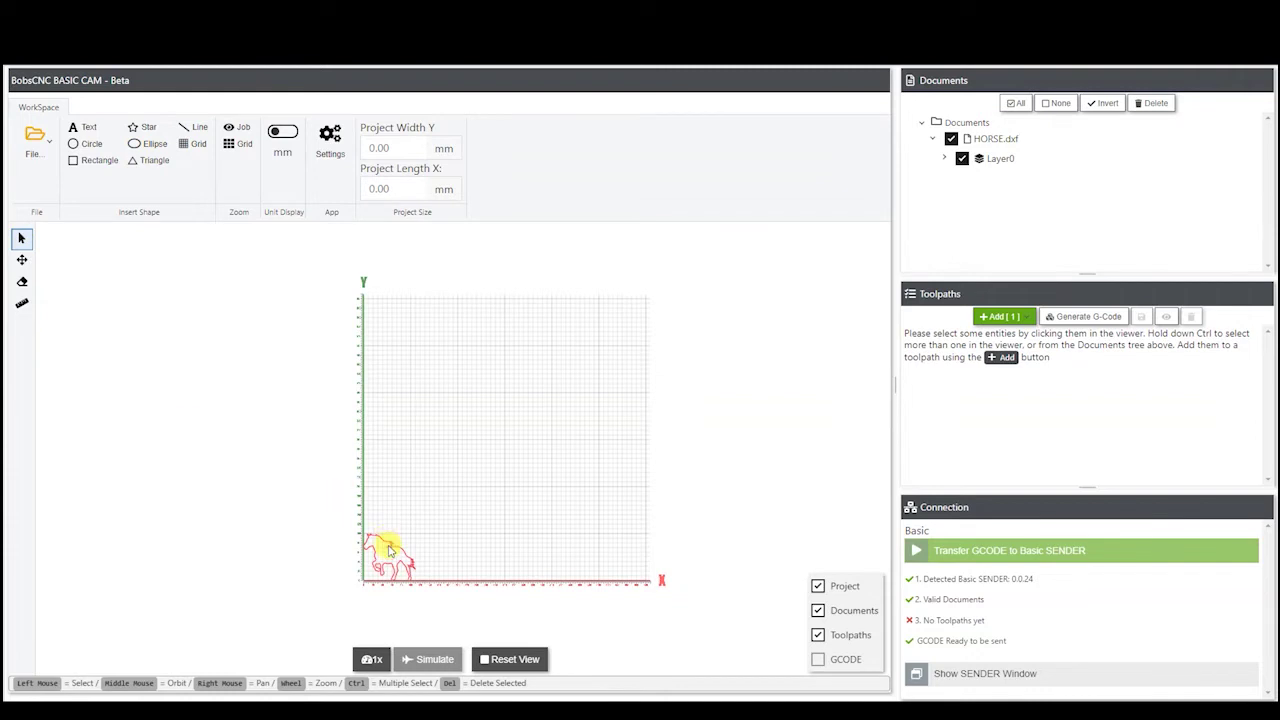
Move the HORSE.dxf document slightly up and right off the origin.
left_click(386, 546)
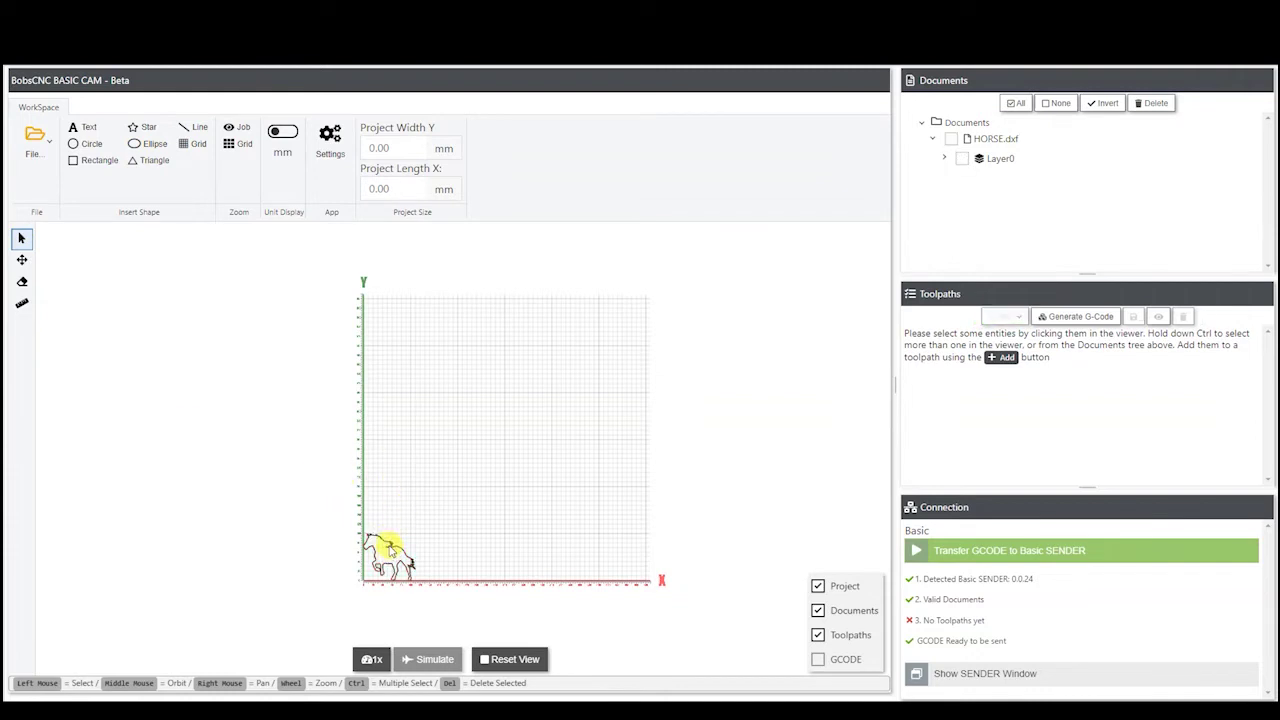
left_click(386, 546)
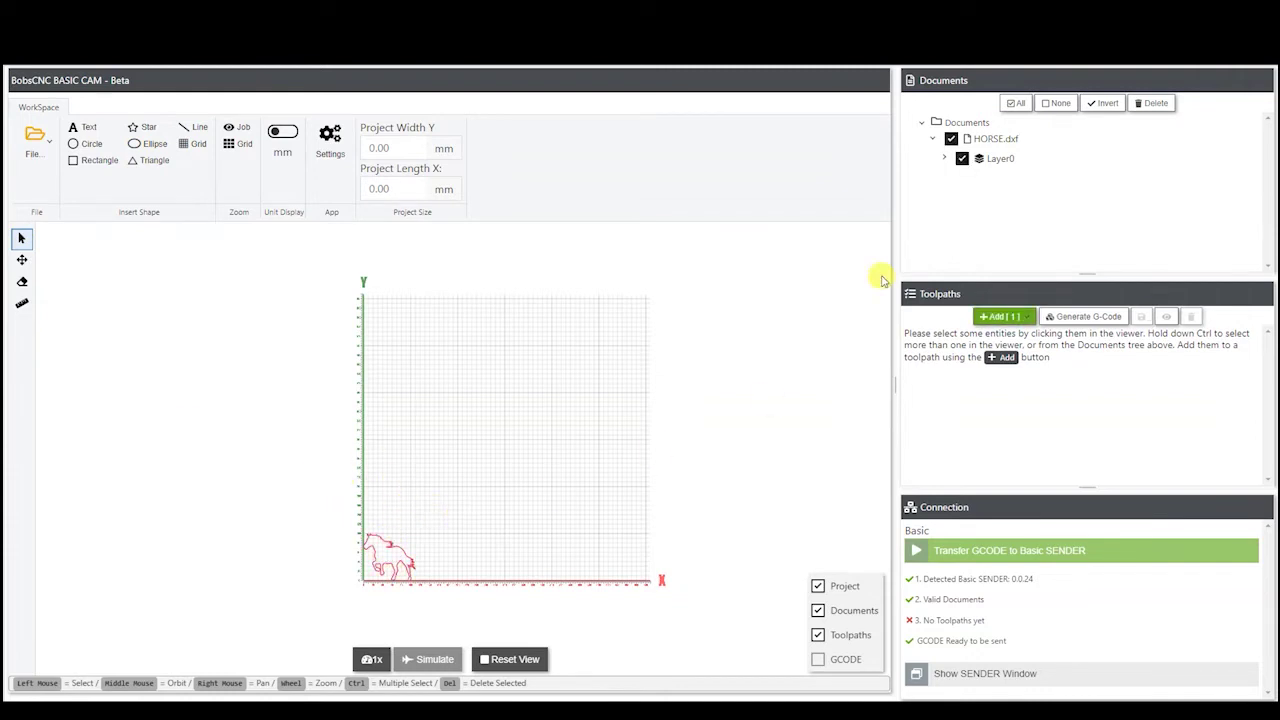
left_click(651, 331)
left_click(950, 139)
left_click(950, 139)
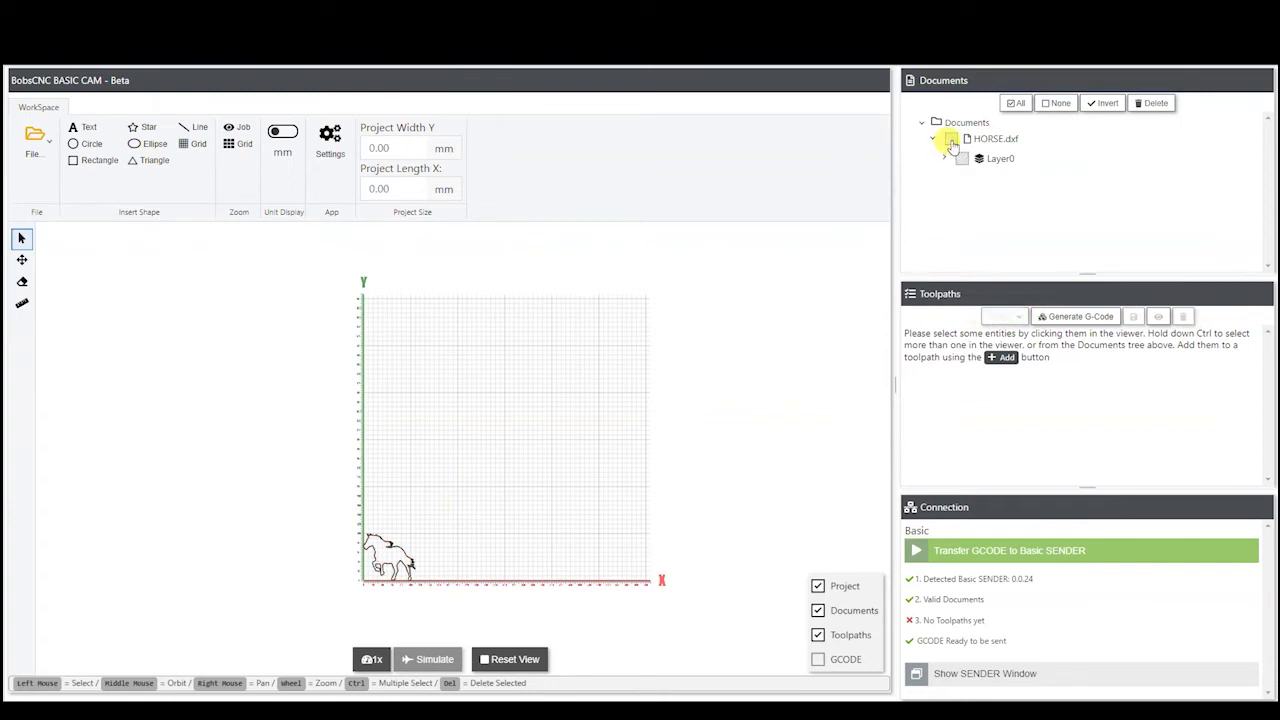
left_click(22, 259)
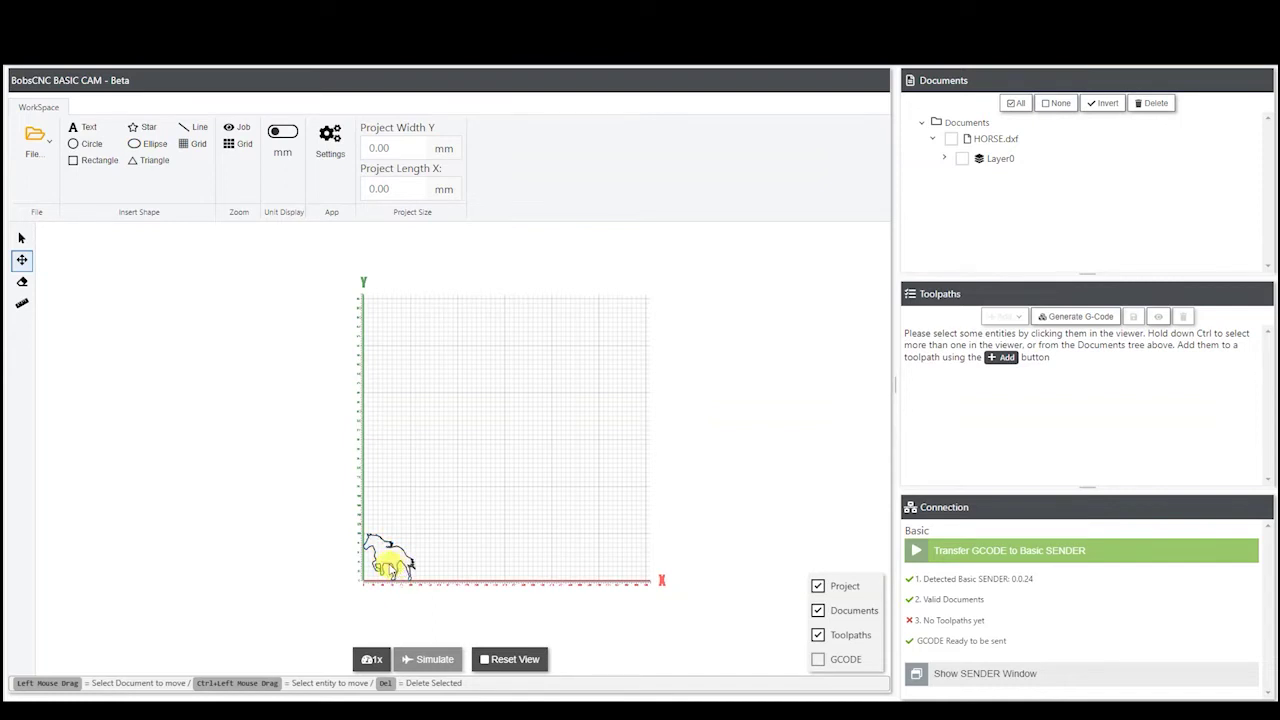
mouse_move(371, 551)
left_mouse_down()
mouse_move(391, 523)
mouse_move(409, 544)
mouse_move(406, 534)
left_mouse_up()
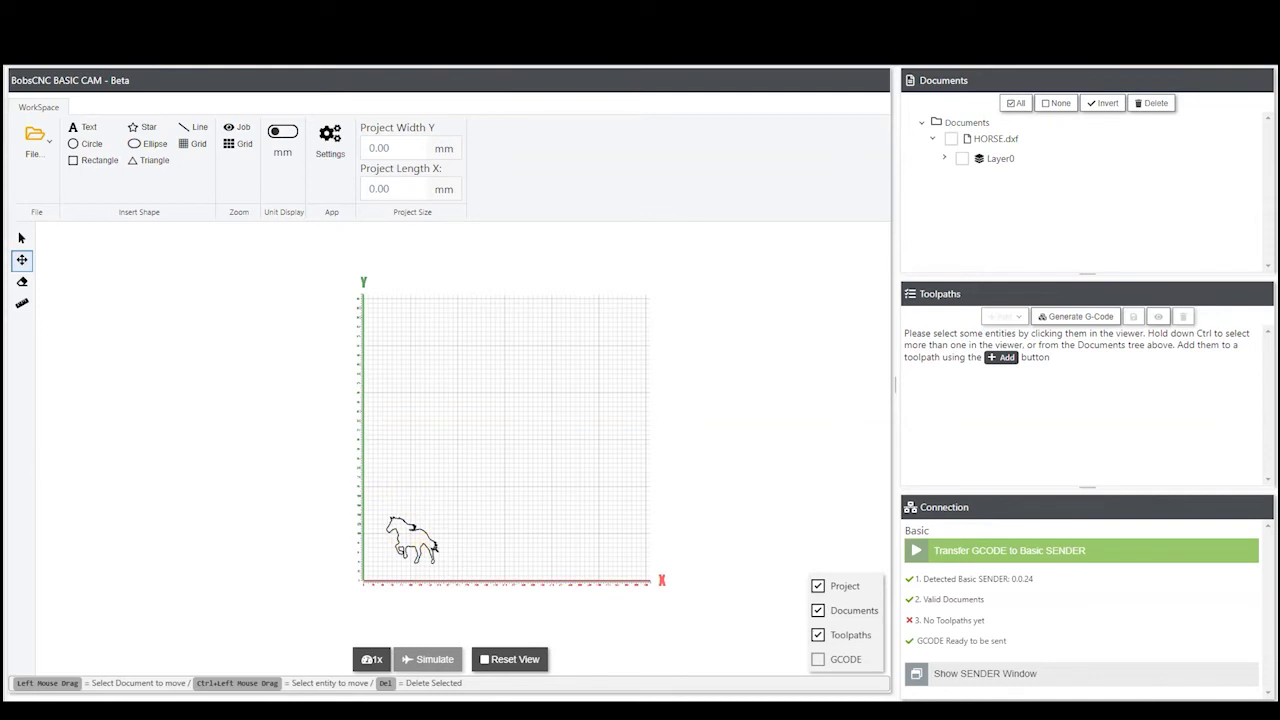
left_click(22, 282)
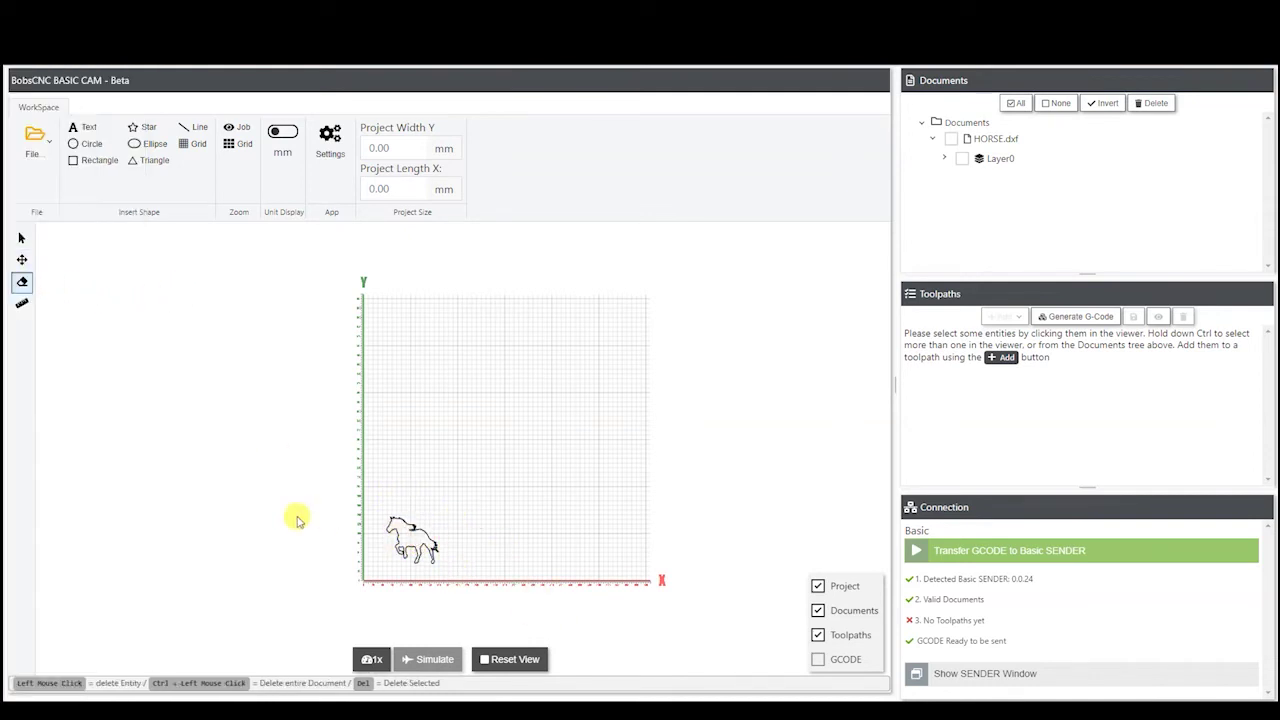
Scale the horse drawing from 110.01 to 120 mm wide.
left_click(22, 303)
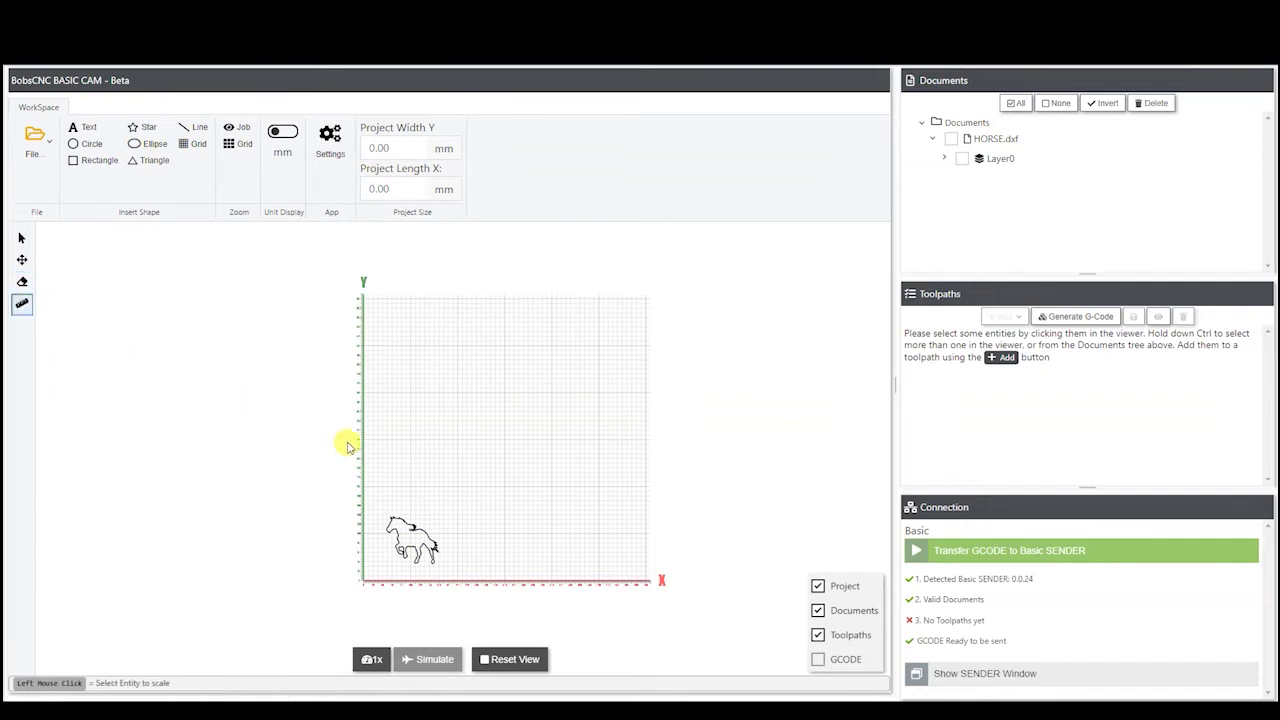
left_click(409, 552)
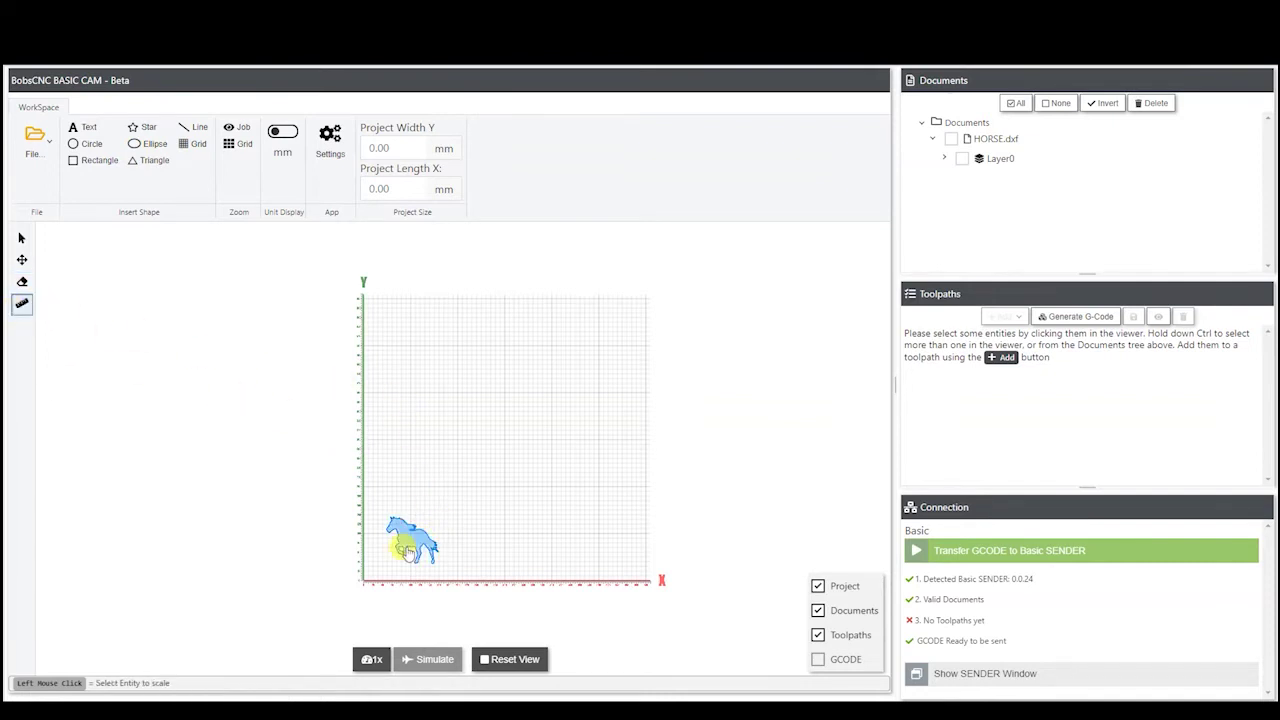
left_click(408, 550)
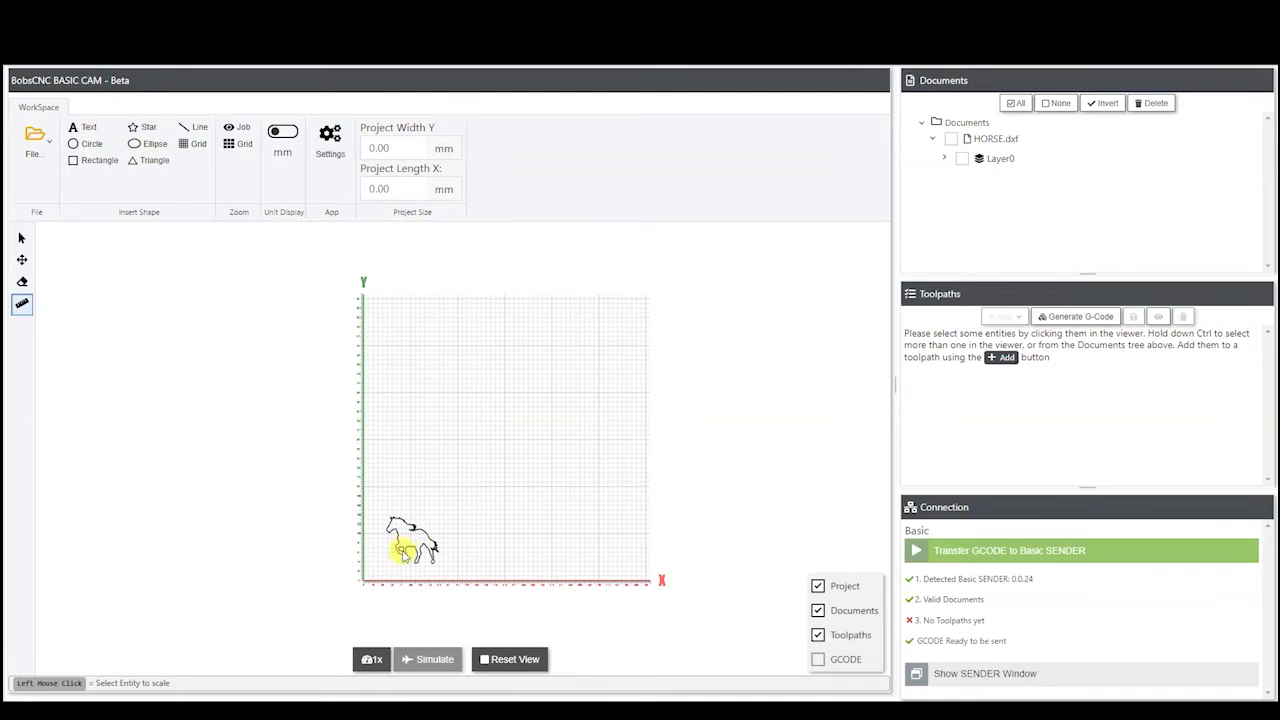
left_click(404, 551)
left_click(406, 548)
left_click(430, 563)
scroll(418, 558, "up", 2)
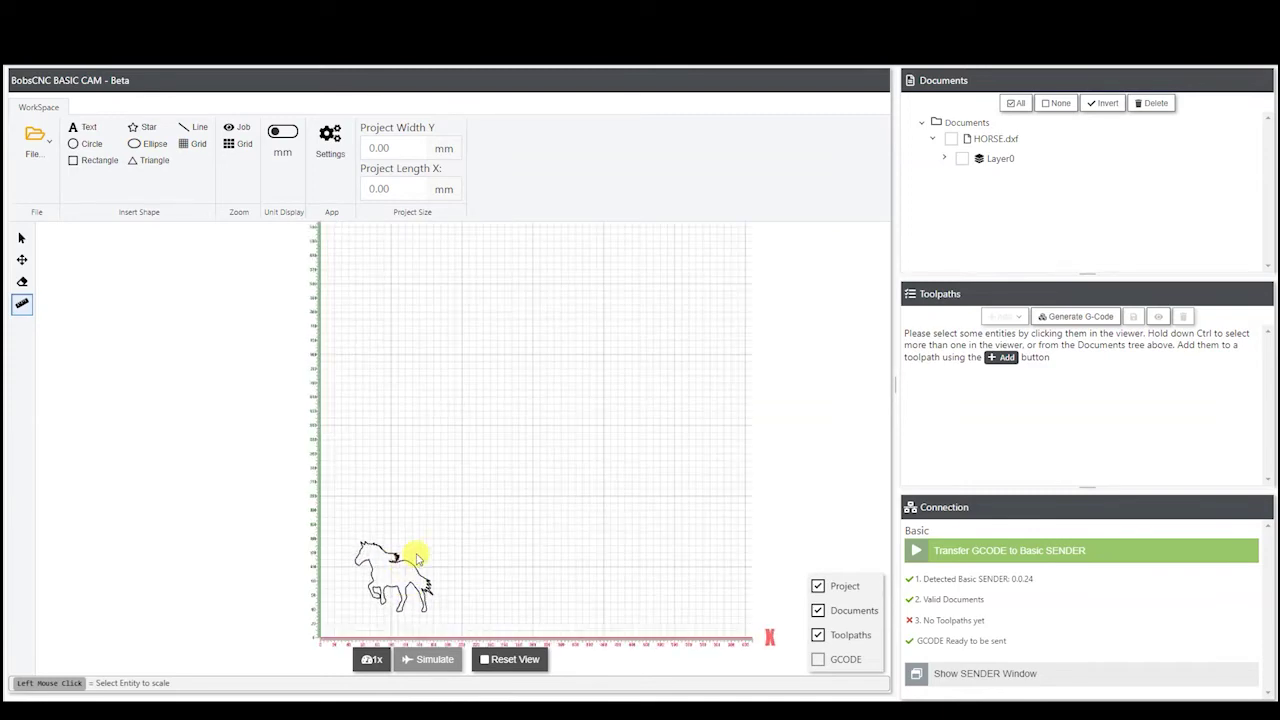
left_click(412, 560)
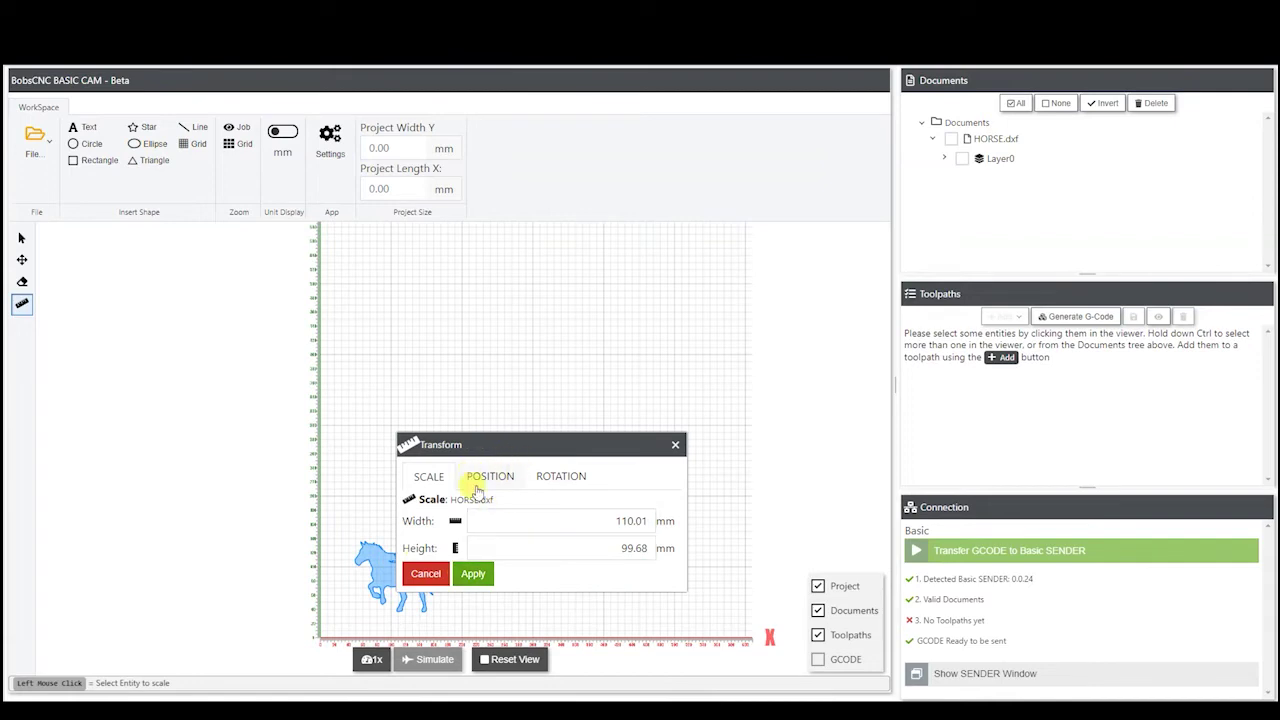
left_click(588, 516)
double_click(625, 518)
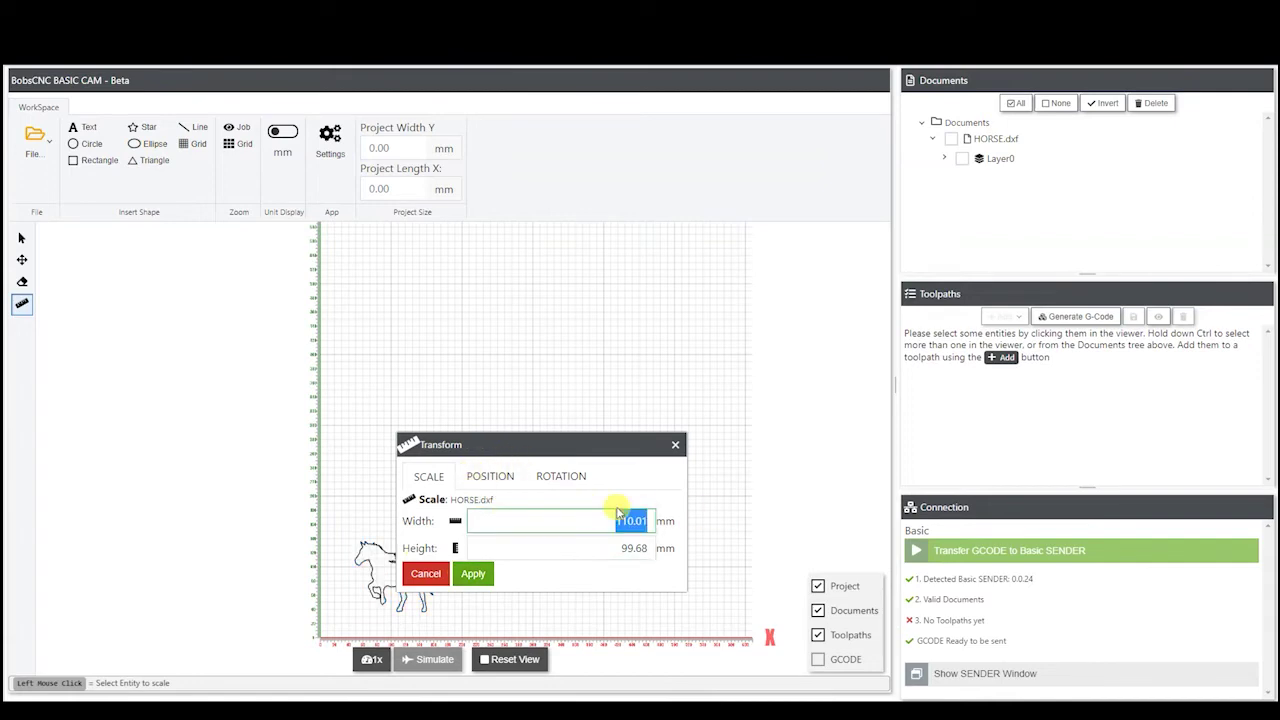
type("120")
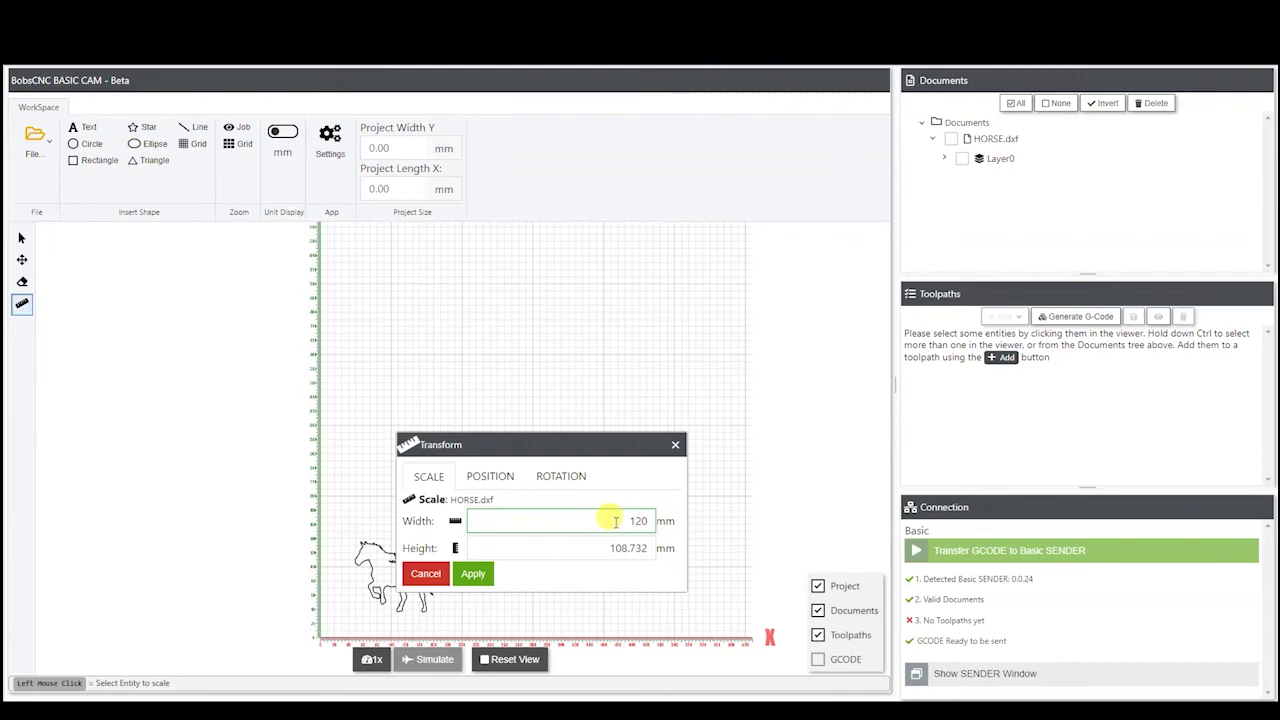
left_click(497, 572)
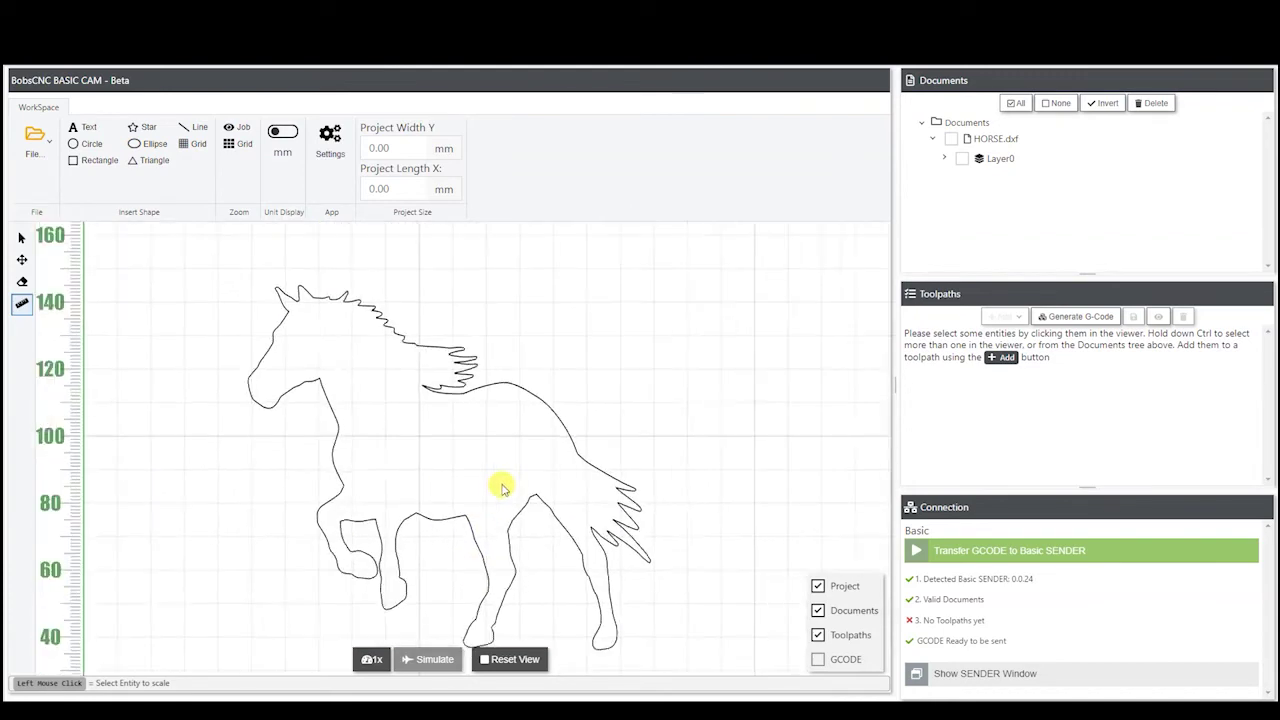
scroll(502, 488, "down", 4)
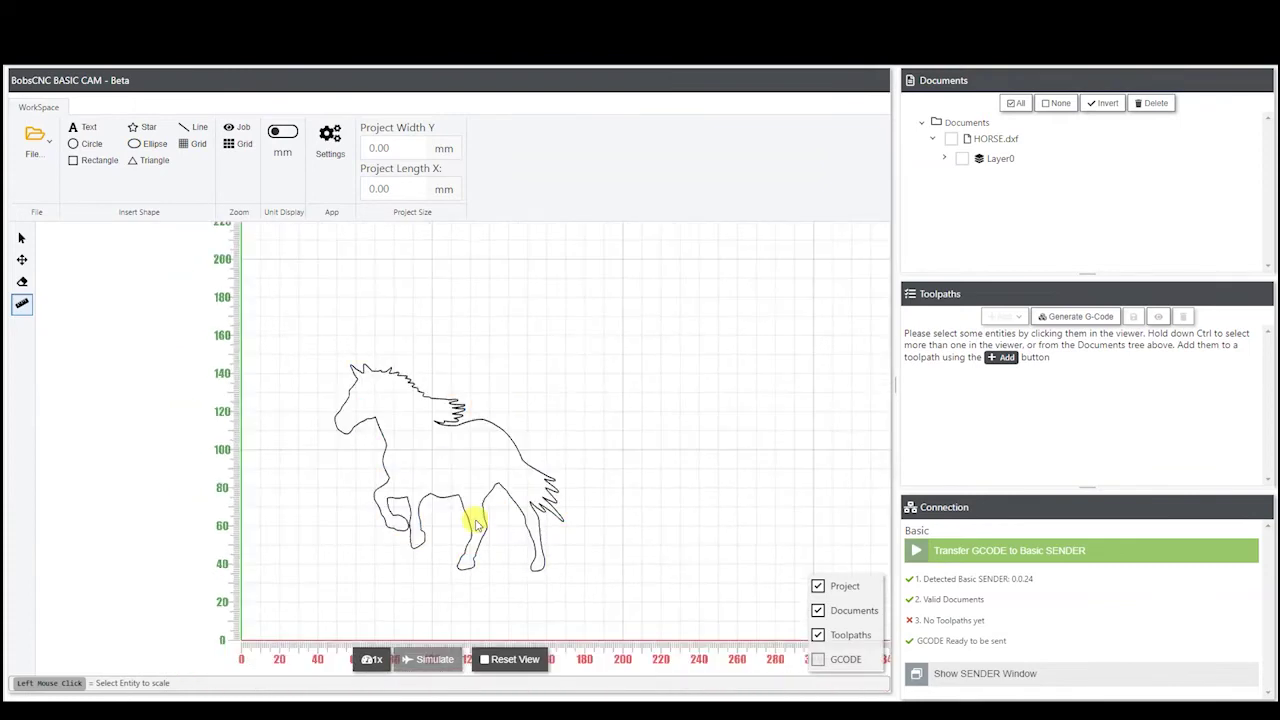
scroll(478, 525, "down", 1)
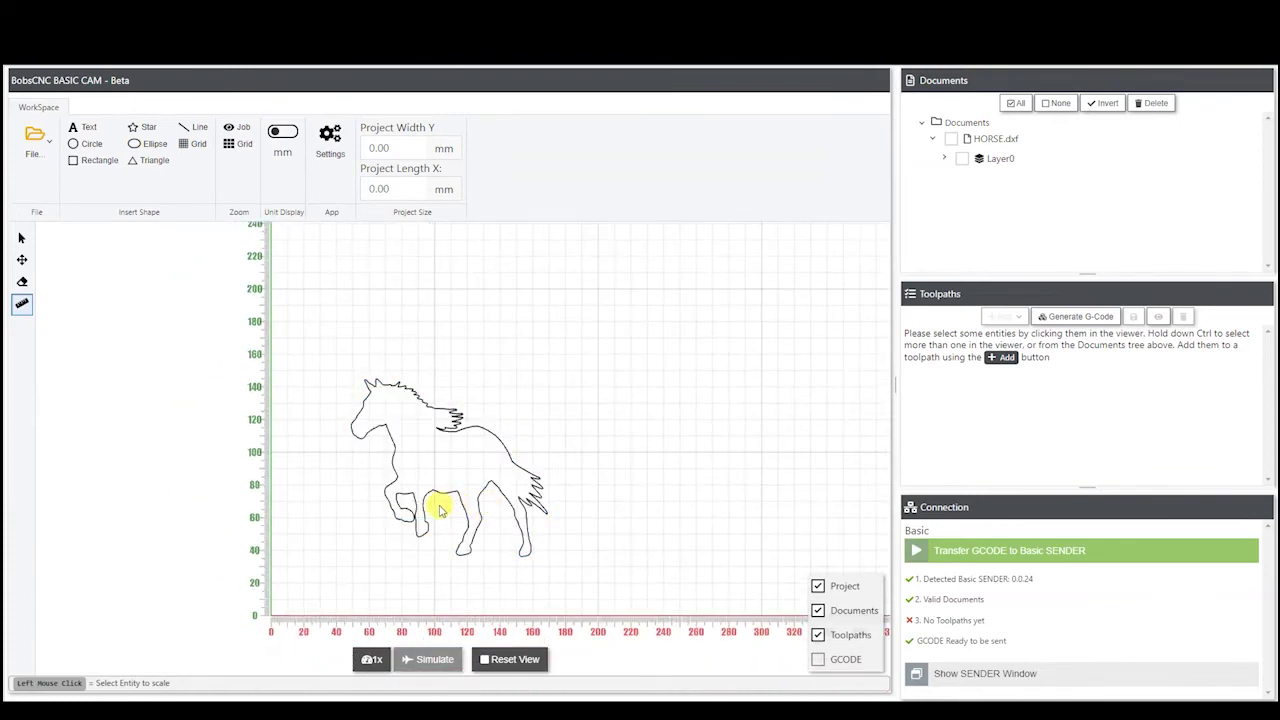
Position the horse's centre at X 100 mm and Y 90 mm.
left_click(437, 493)
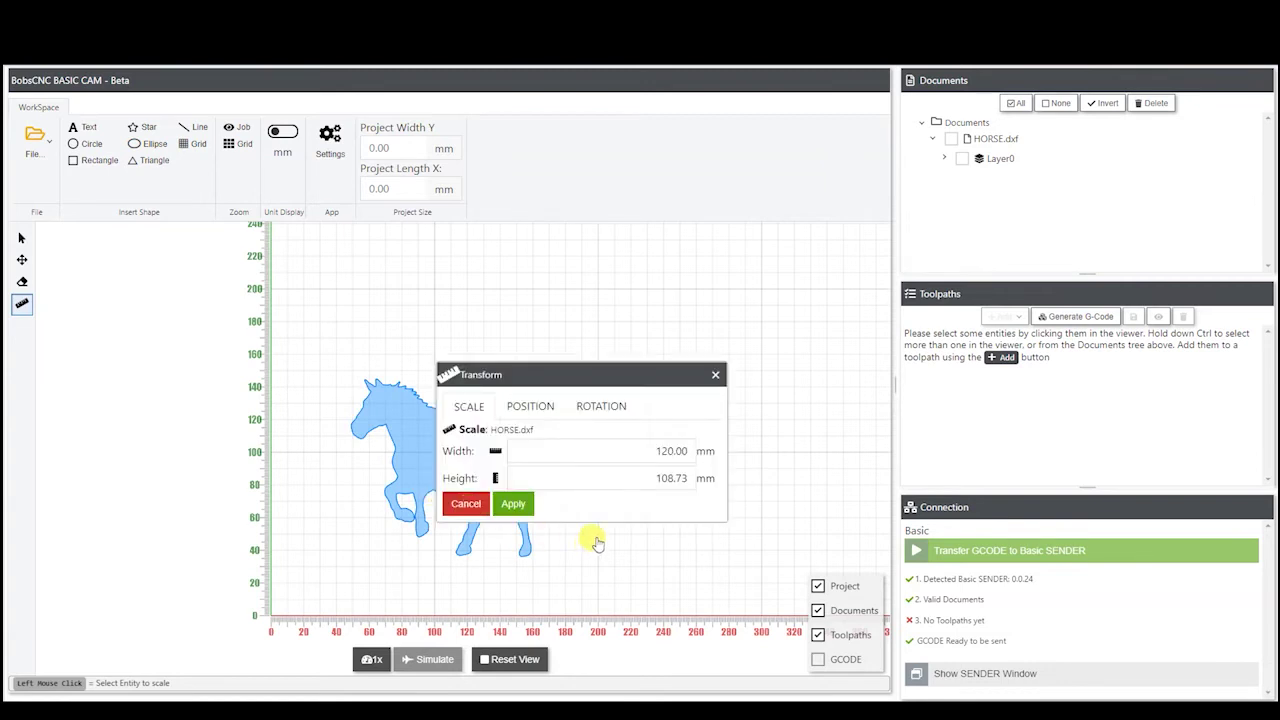
left_click(530, 406)
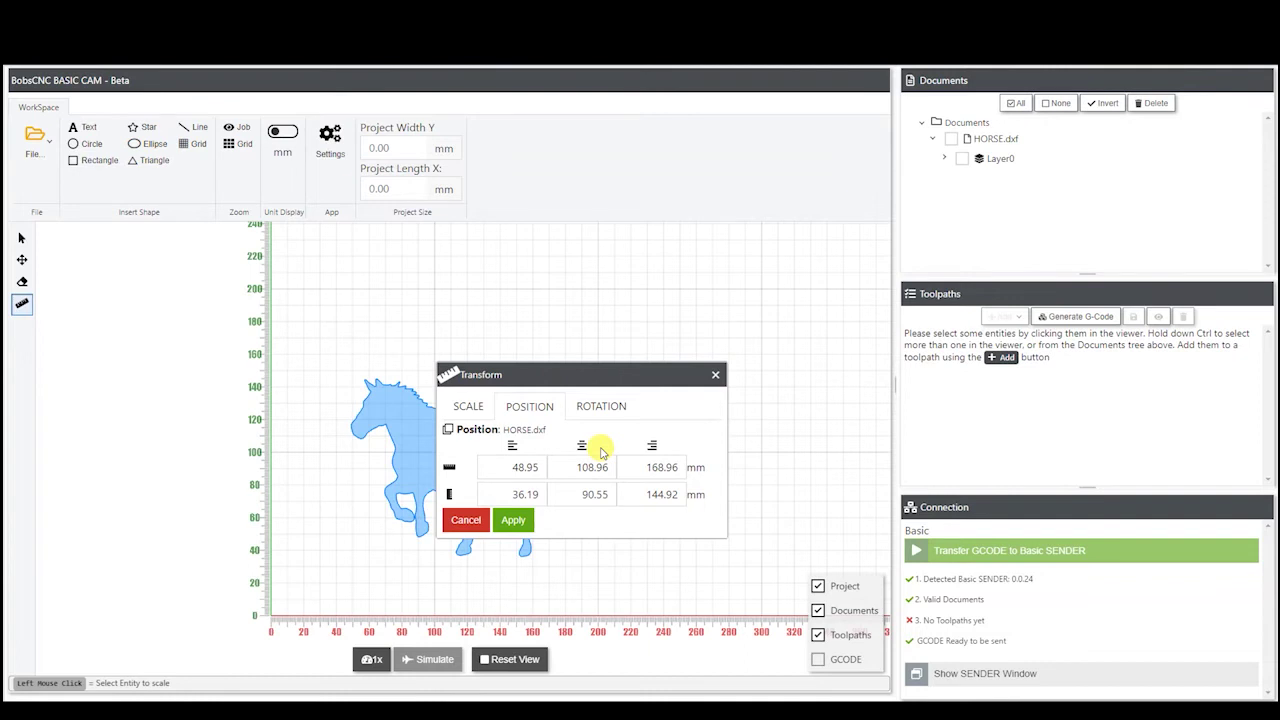
double_click(565, 466)
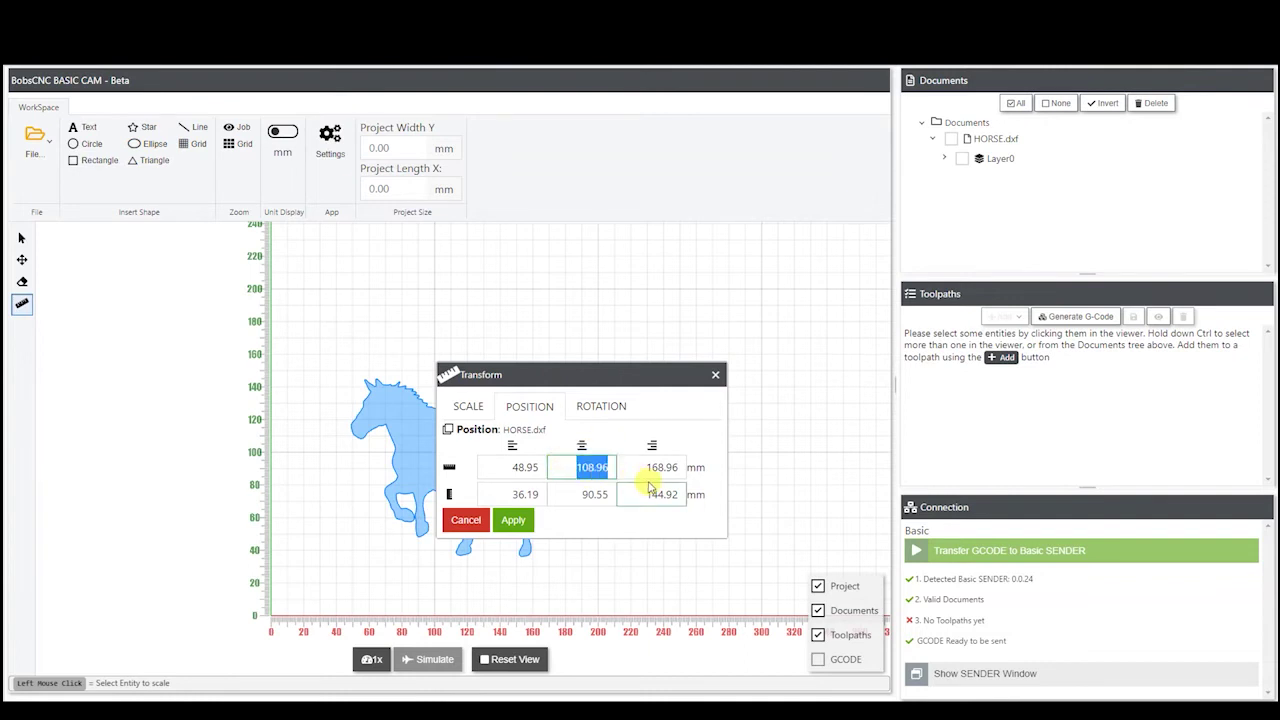
type("100")
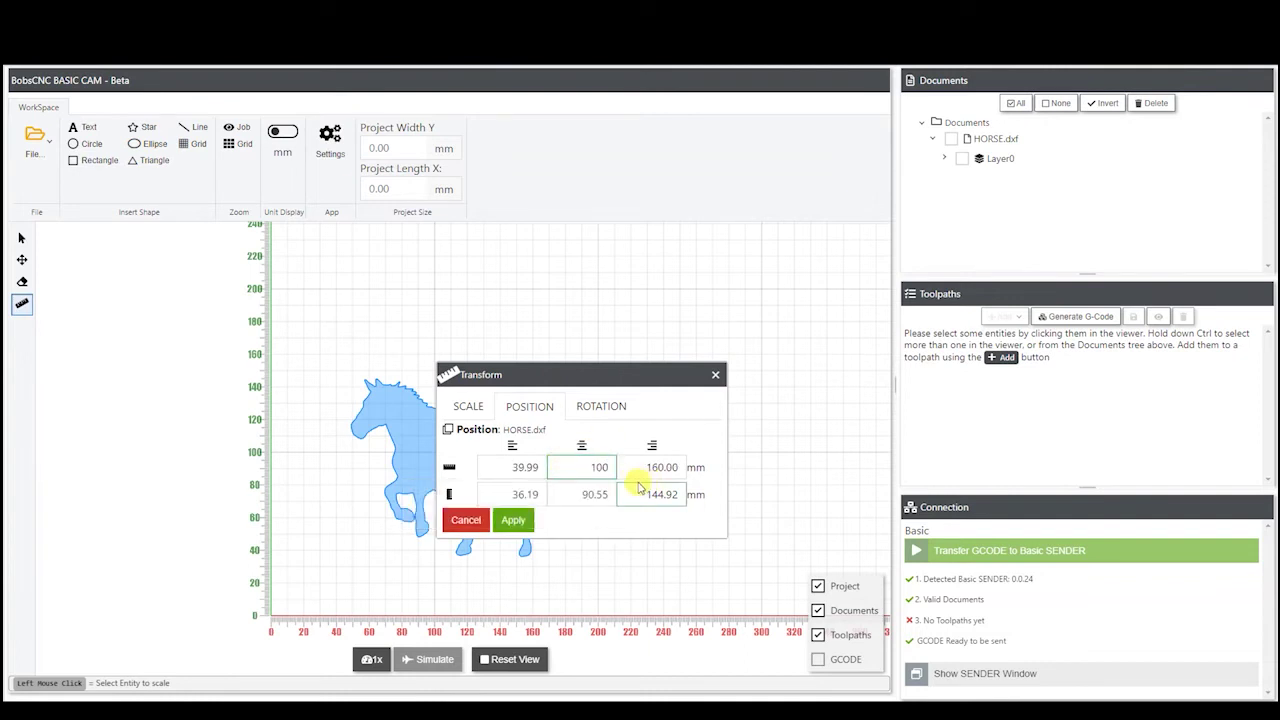
double_click(568, 493)
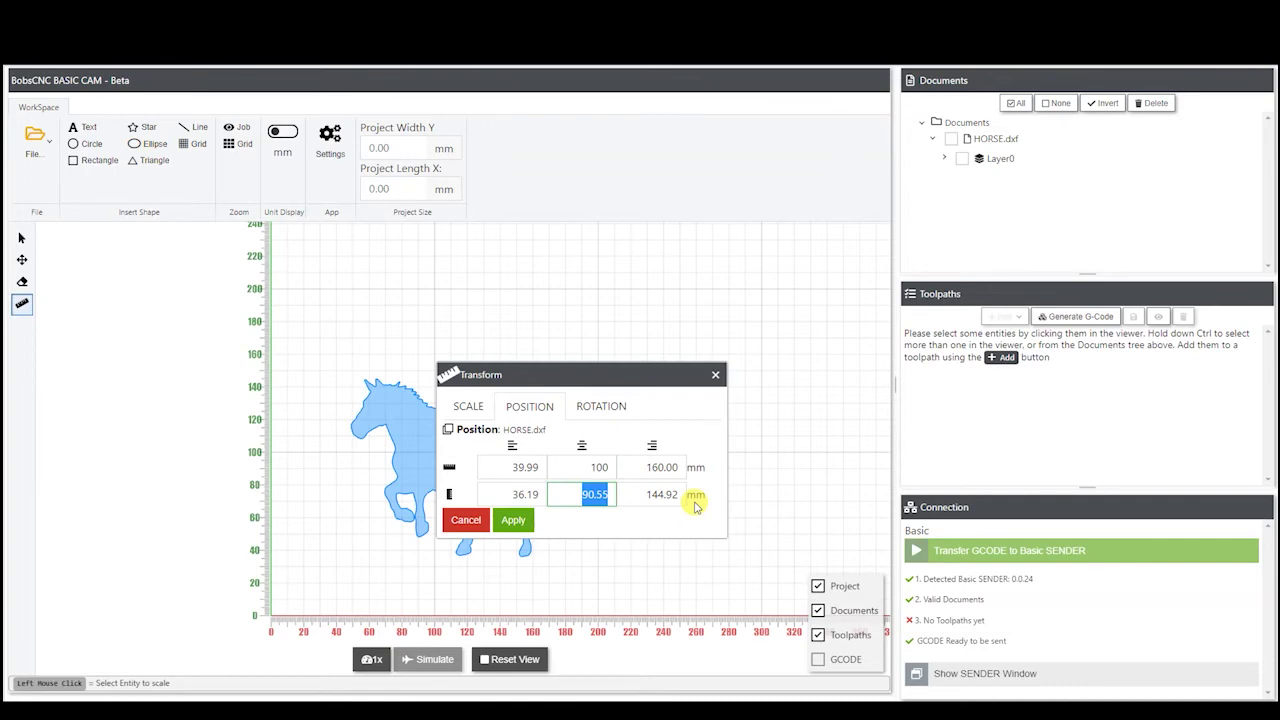
type("90")
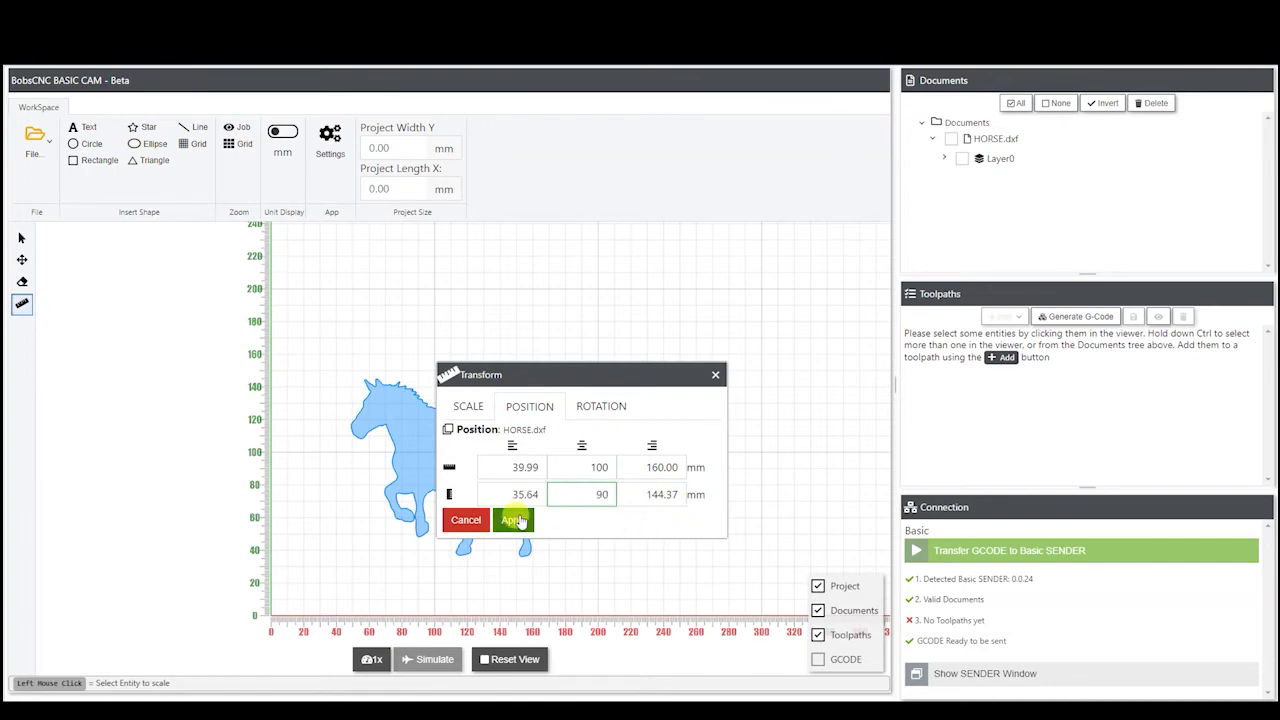
left_click(513, 519)
scroll(515, 485, "down", 3)
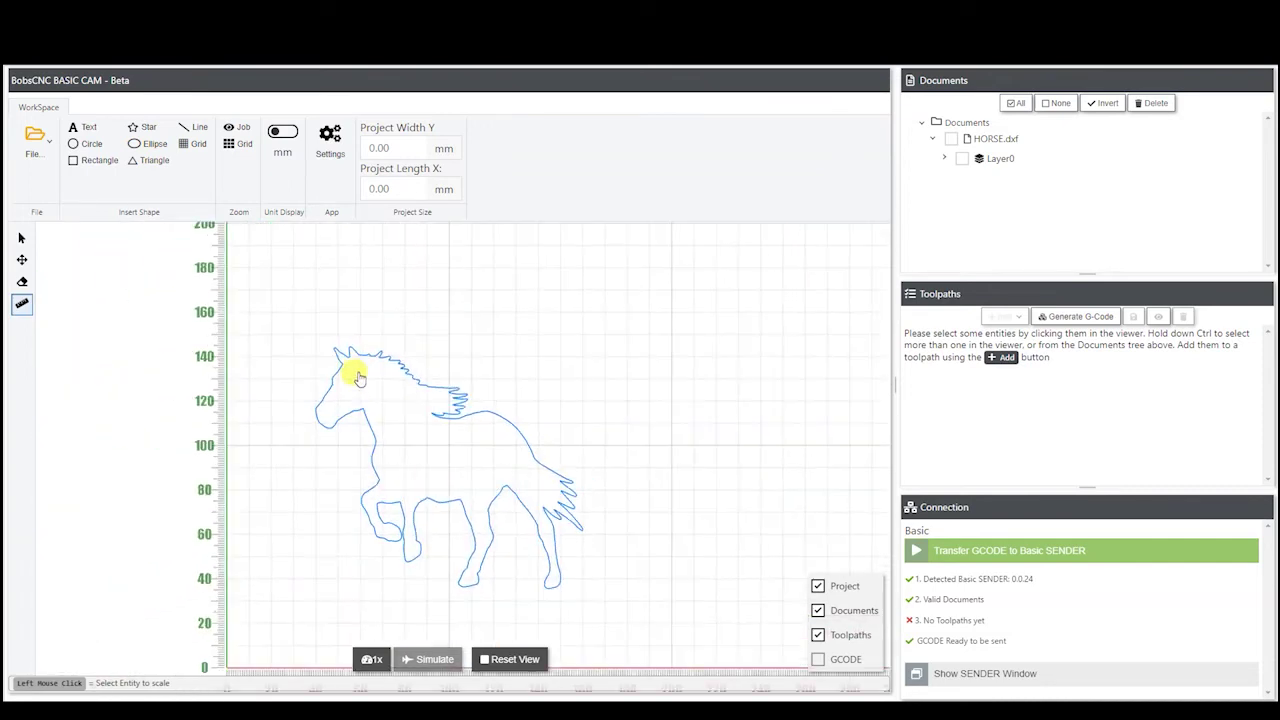
scroll(300, 470, "down", 1)
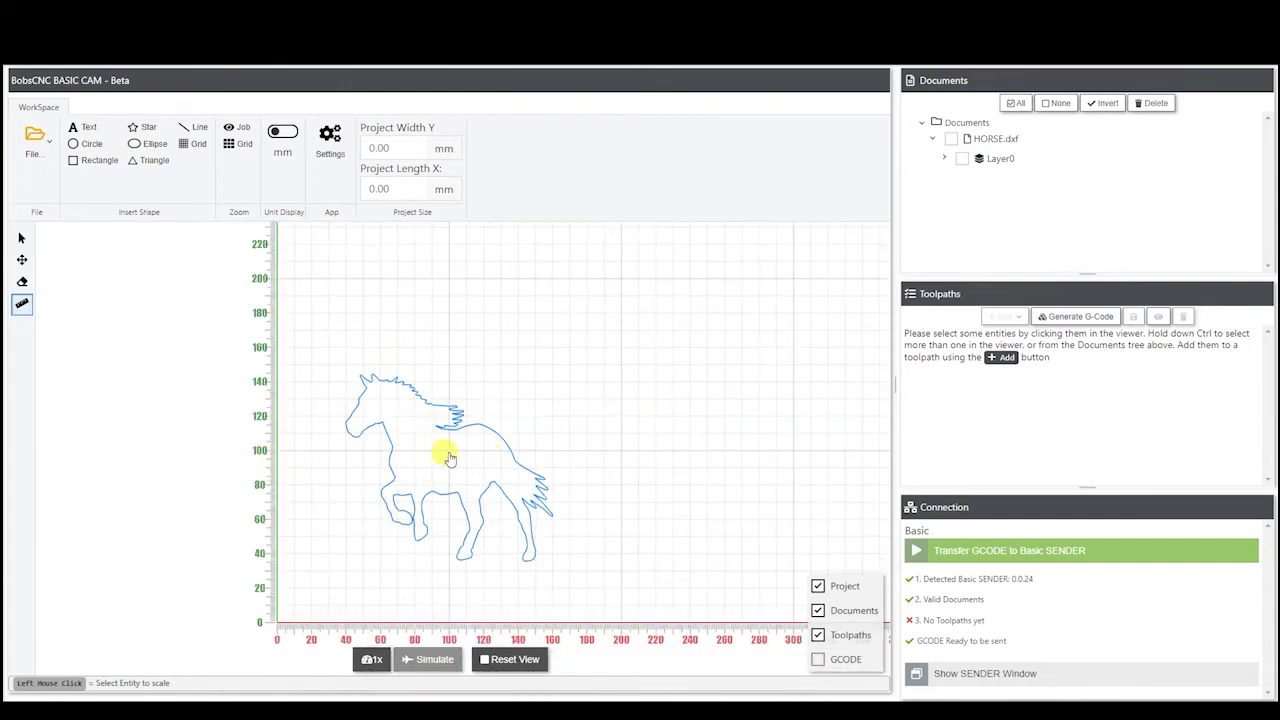
scroll(445, 455, "down", 1)
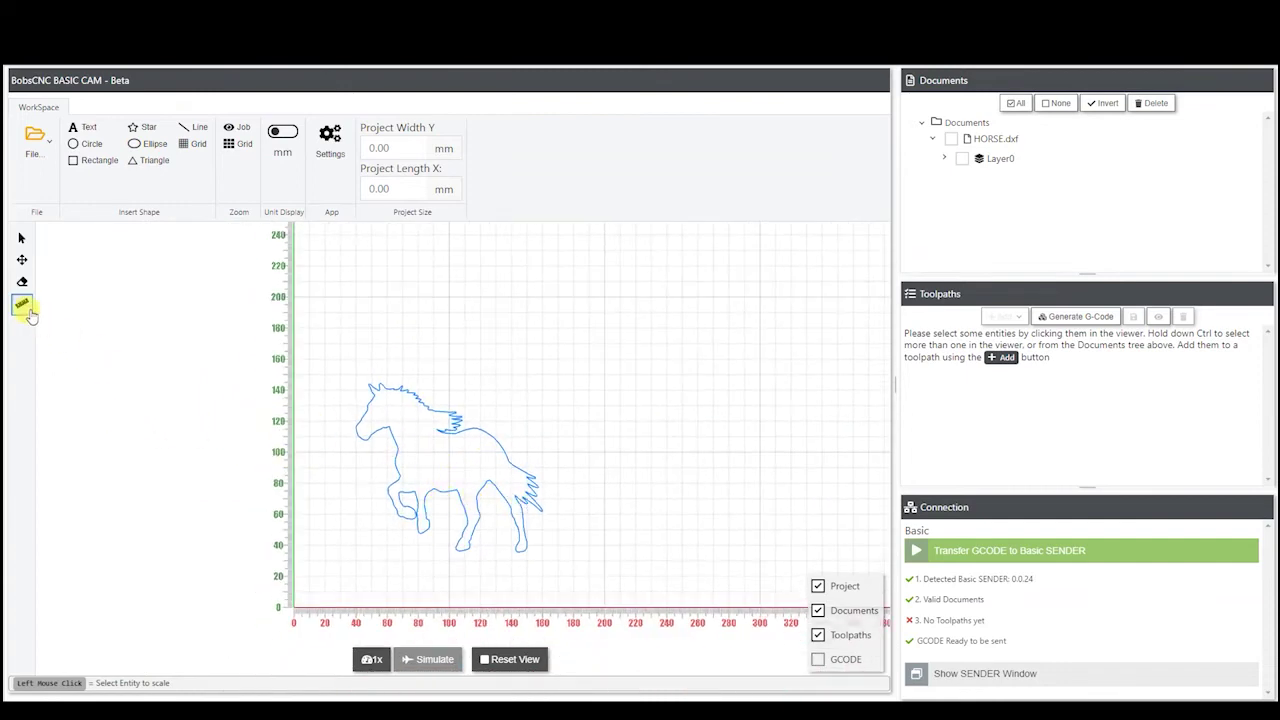
Rotate the horse 40° counterclockwise, replacing the default 45, and zoom to inspect it.
left_click(486, 394)
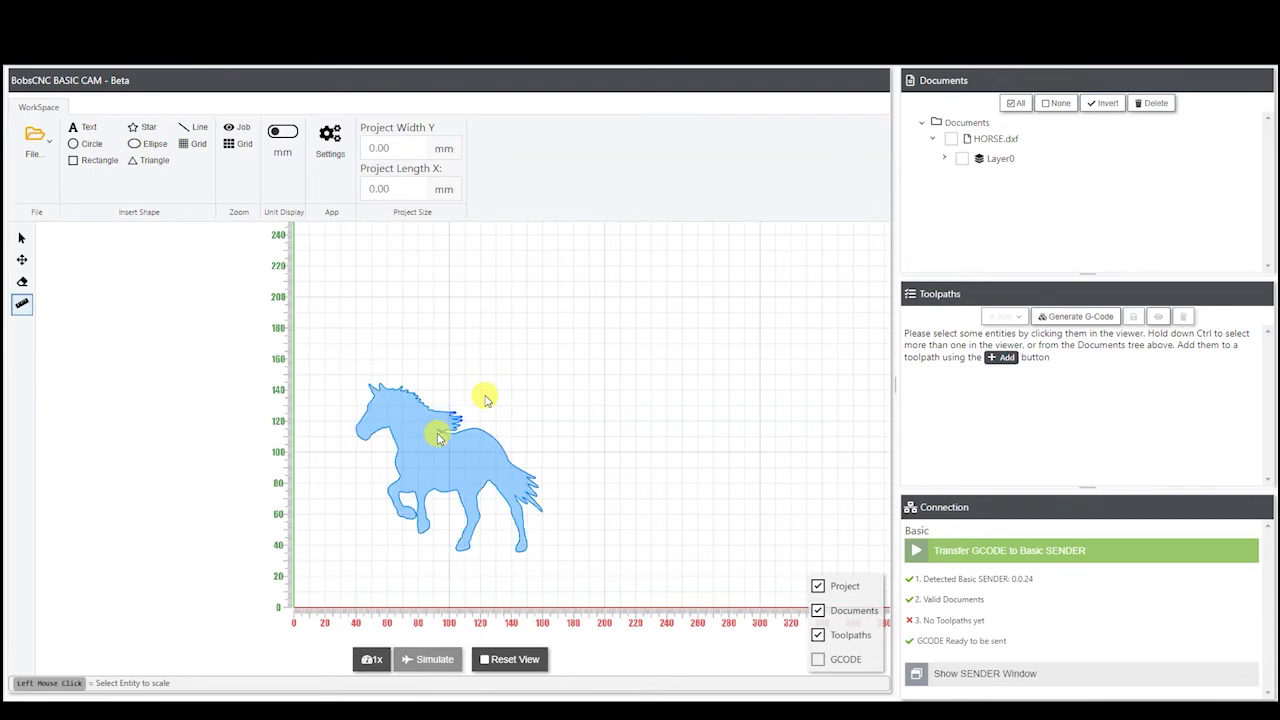
left_click(446, 433)
left_click(611, 347)
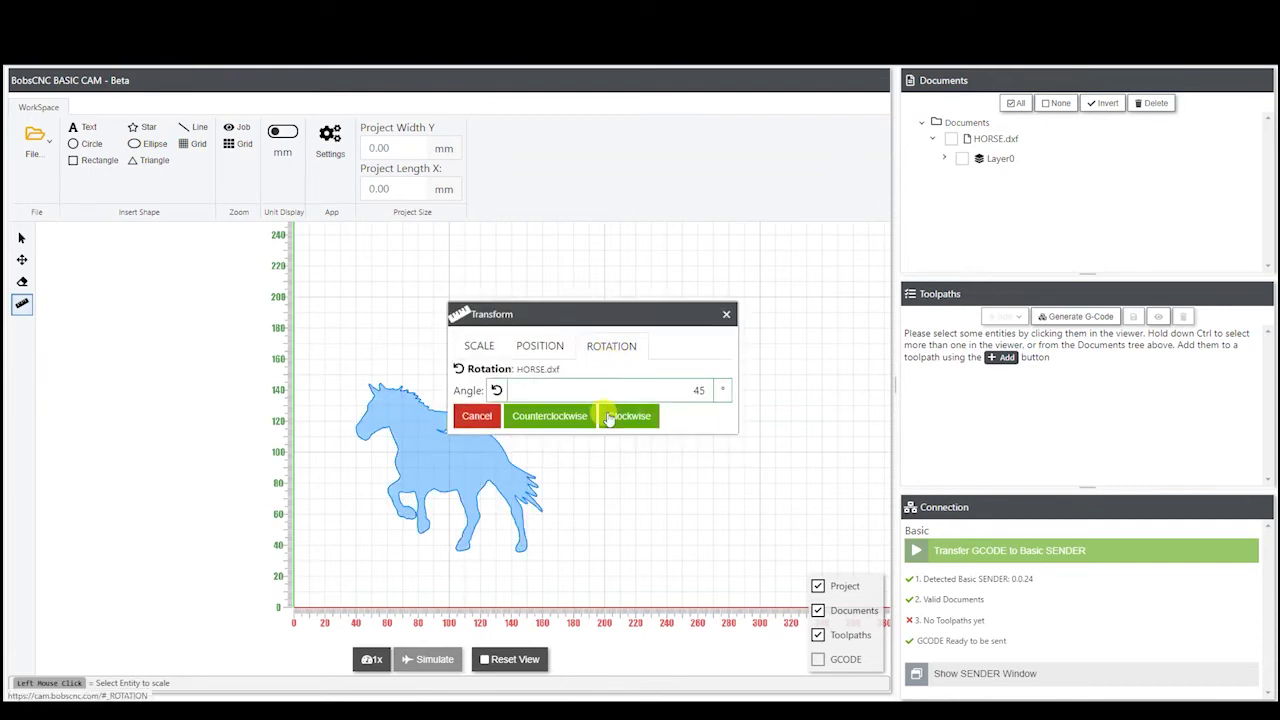
left_click_drag(645, 391, 733, 399)
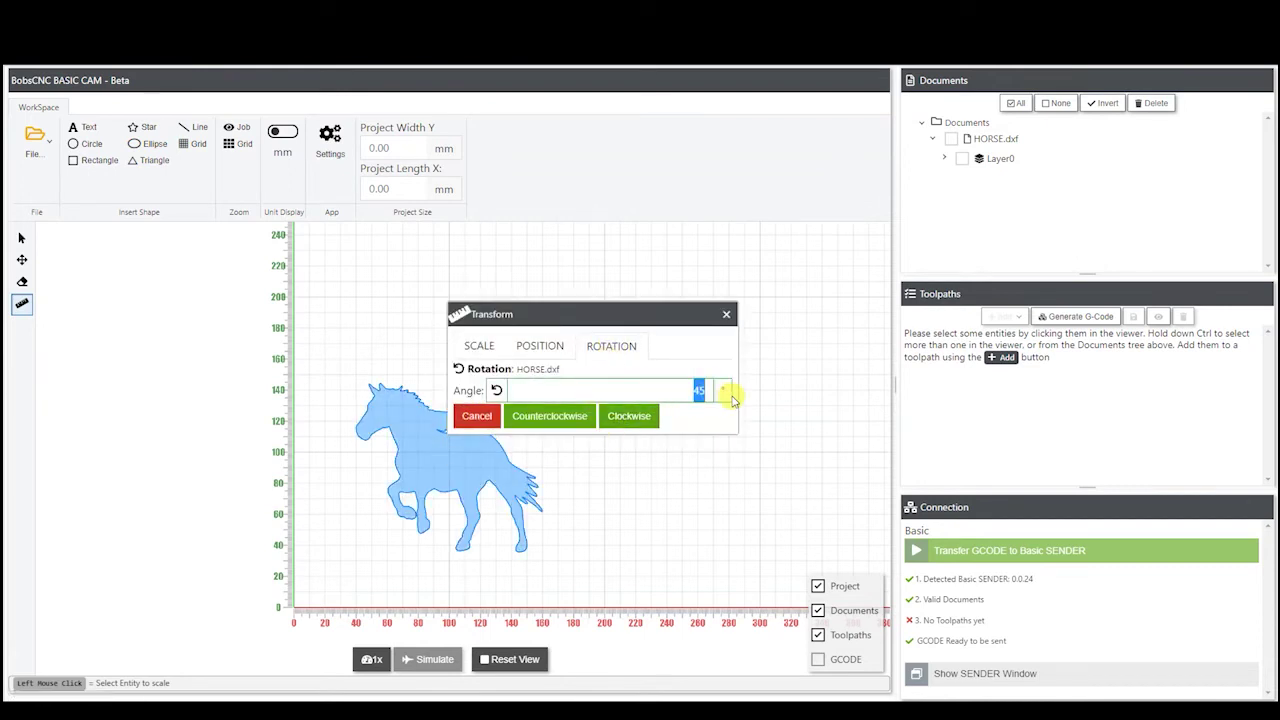
type("40")
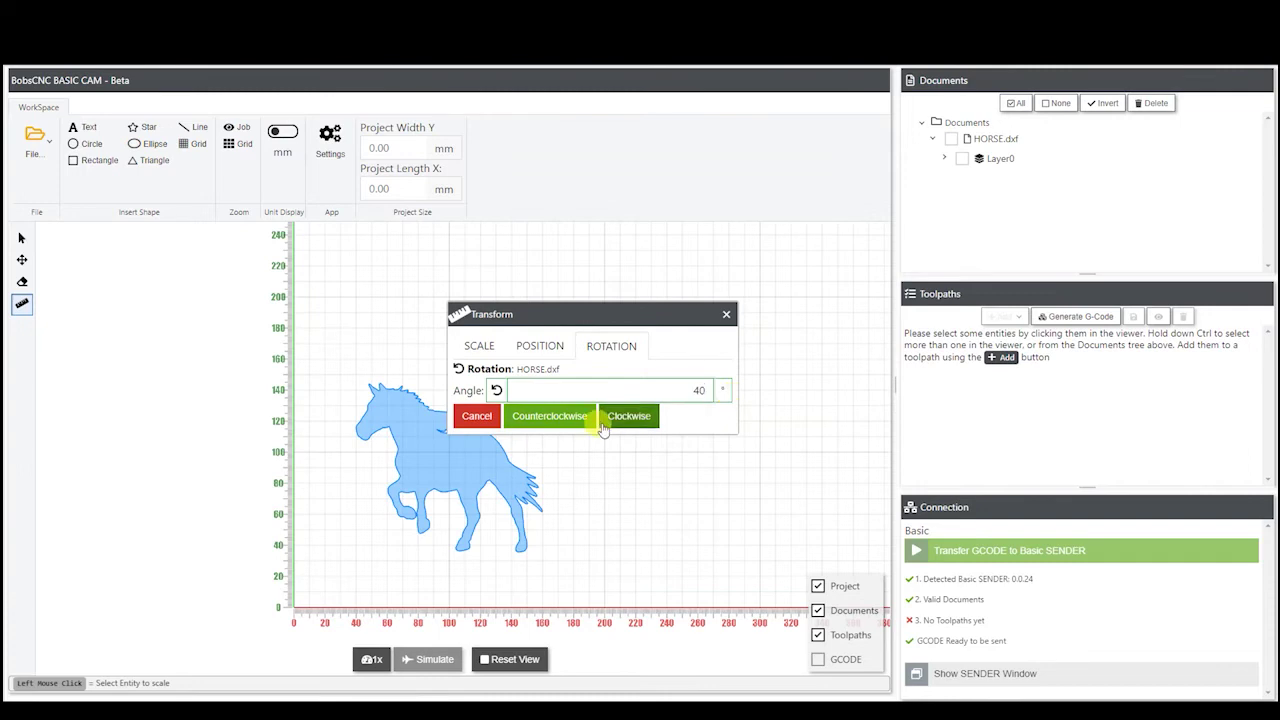
left_click(590, 420)
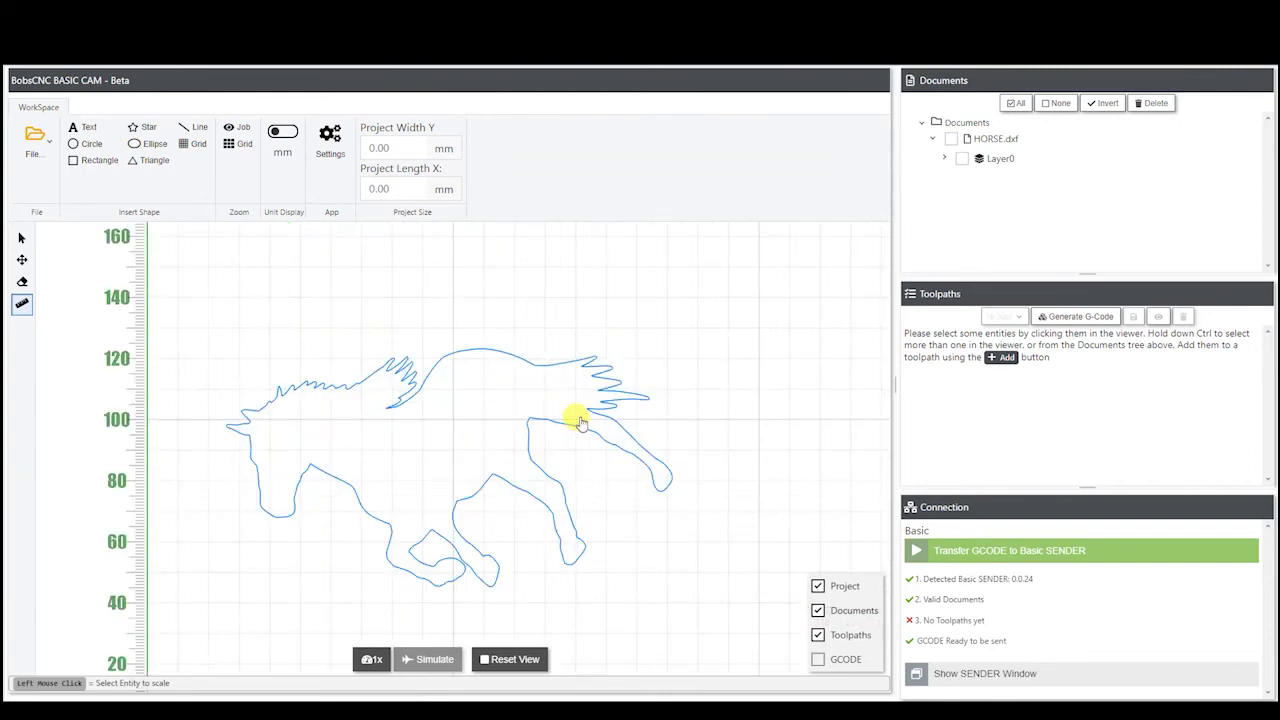
scroll(510, 442, "down", 8)
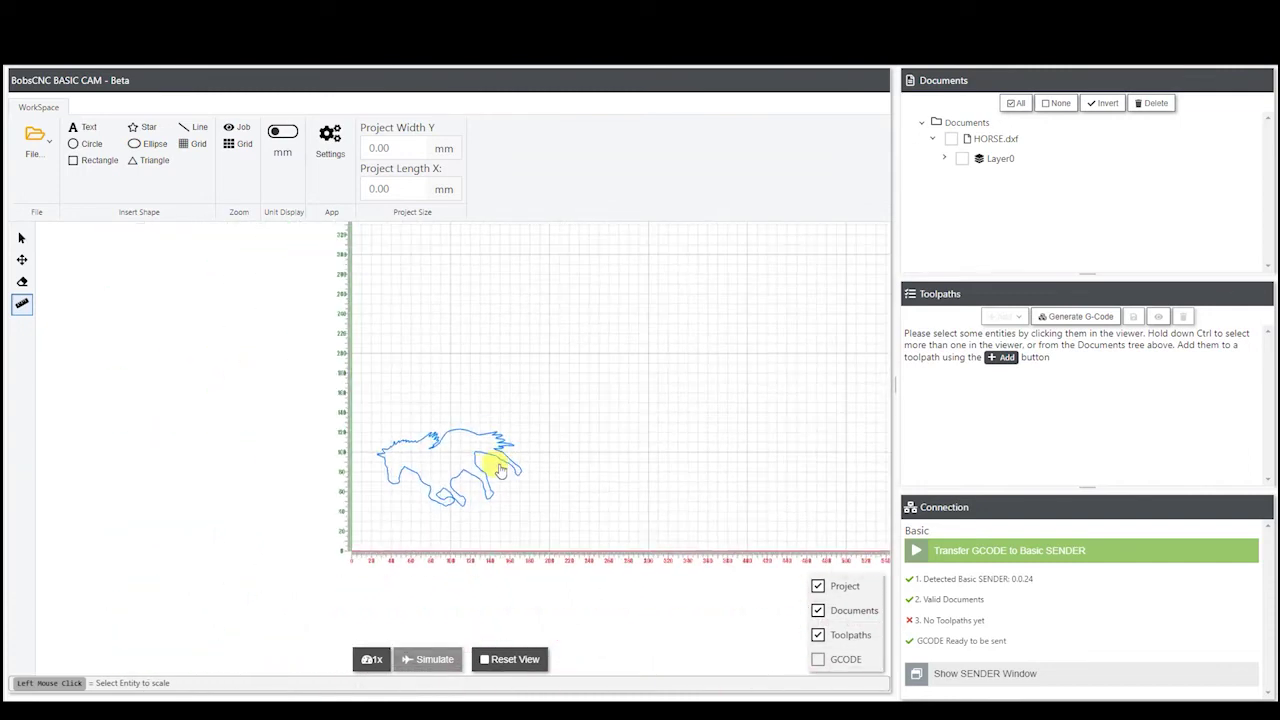
scroll(437, 477, "up", 4)
scroll(434, 463, "down", 3)
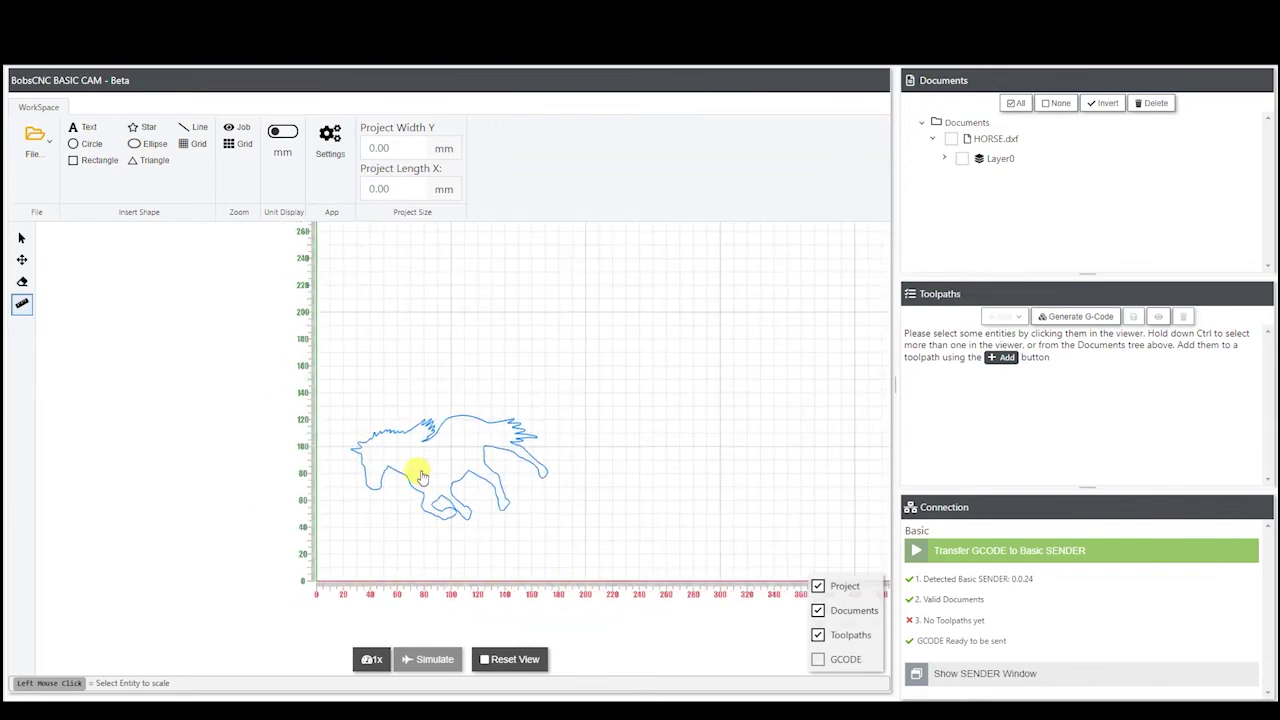
scroll(420, 480, "down", 6)
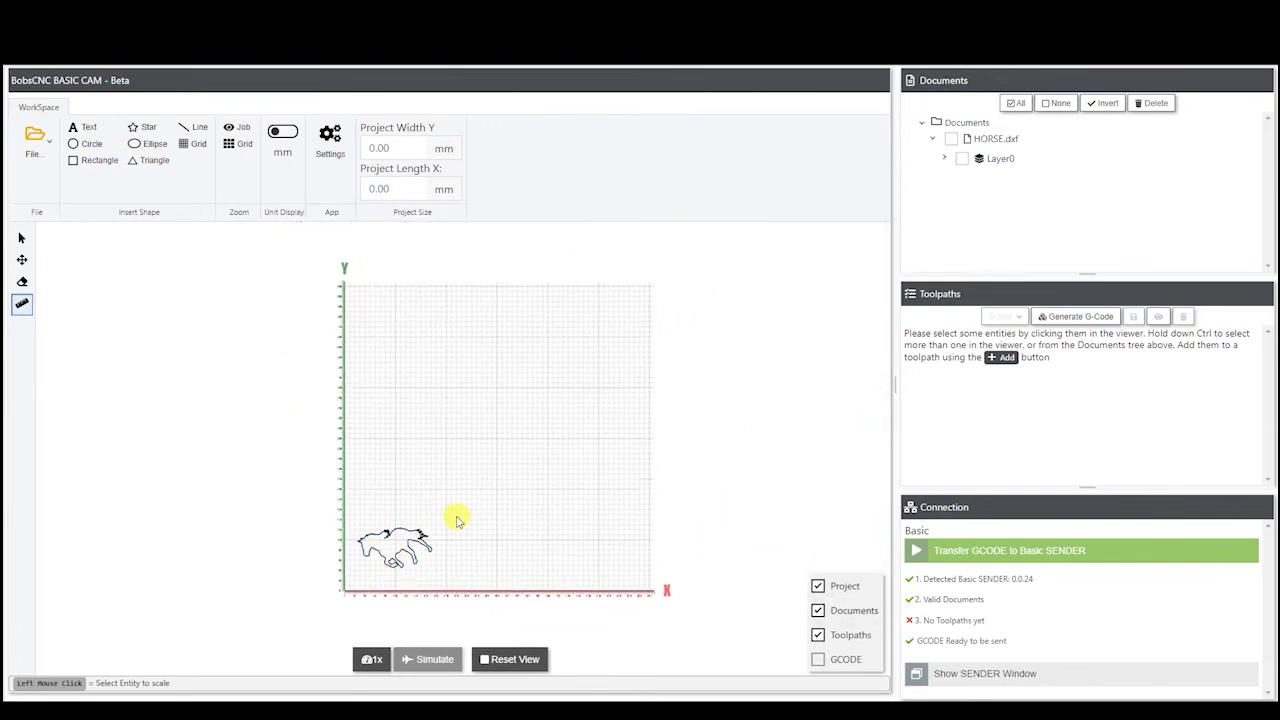
scroll(408, 545, "up", 3)
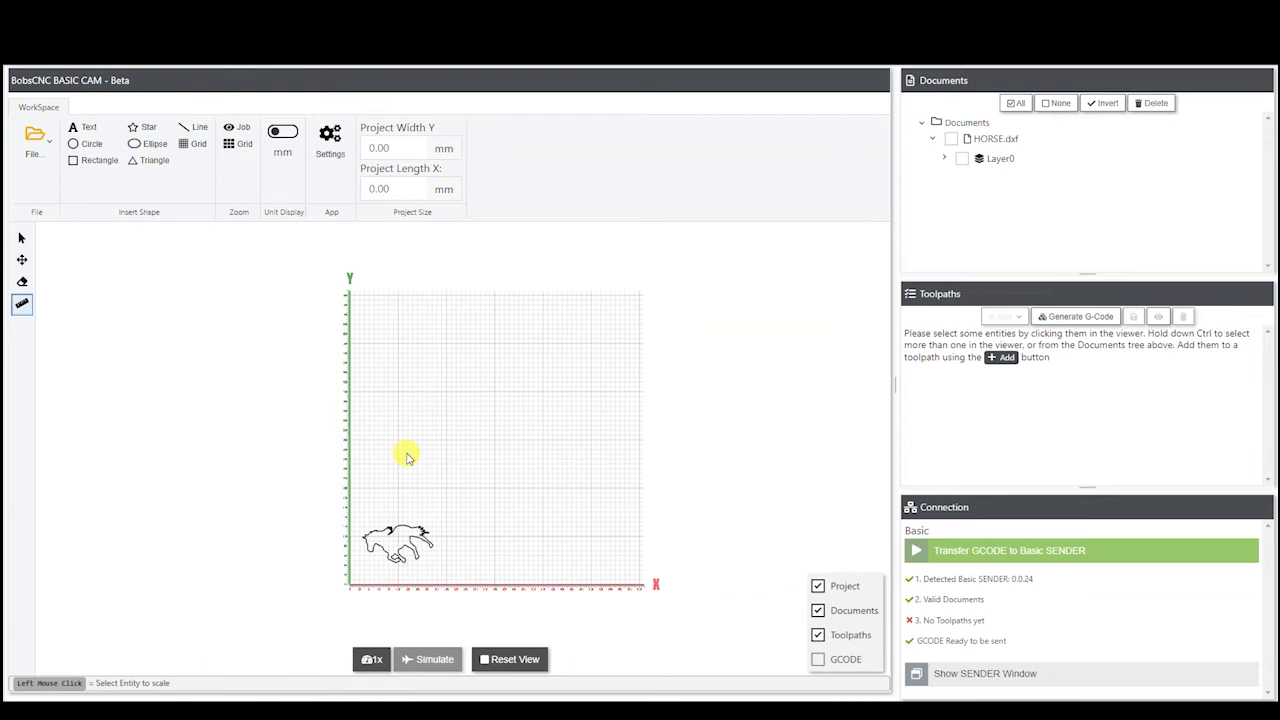
scroll(489, 447, "down", 10)
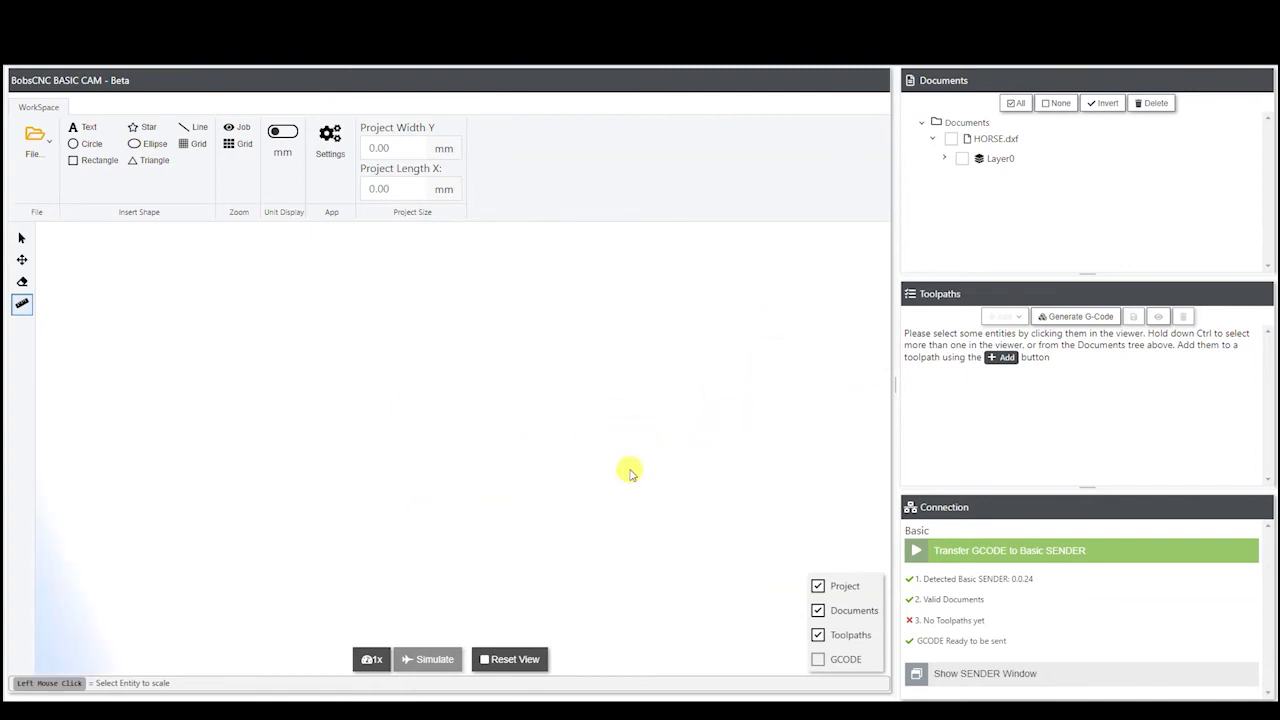
Zoom to the job area, then to the full grid, with the horse near the lower-left corner.
left_click(240, 130)
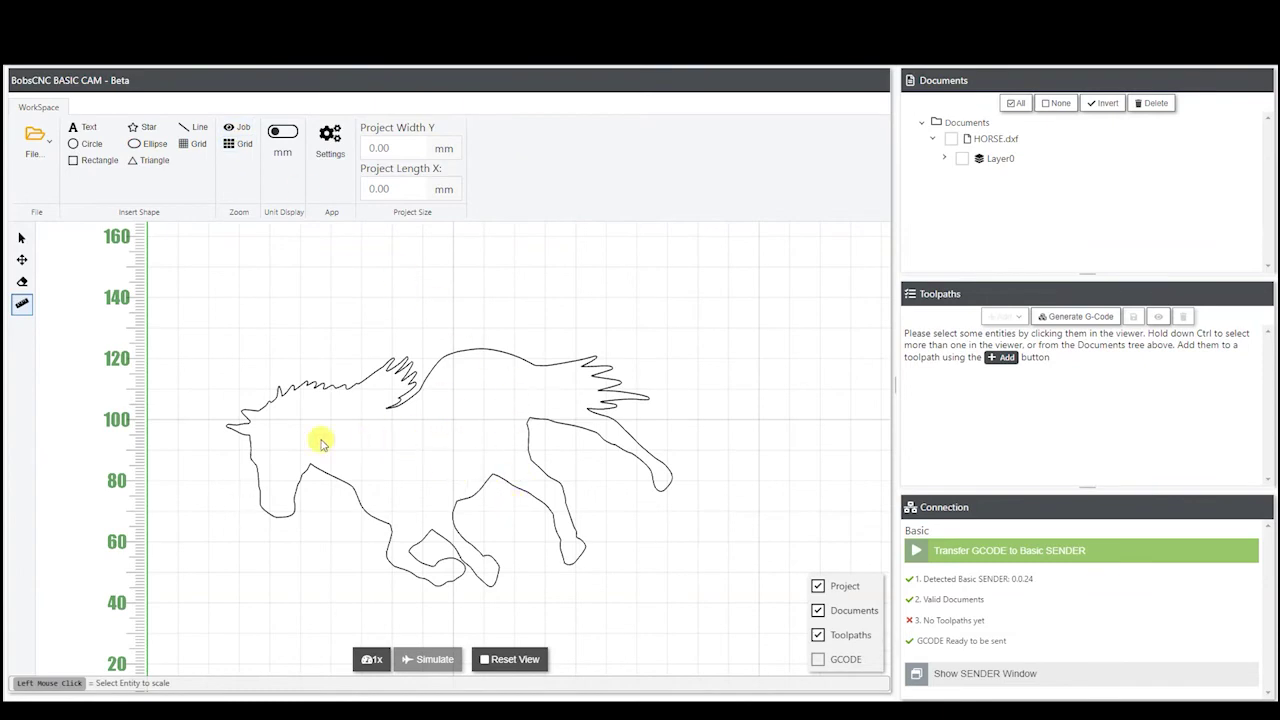
scroll(480, 475, "down", 5)
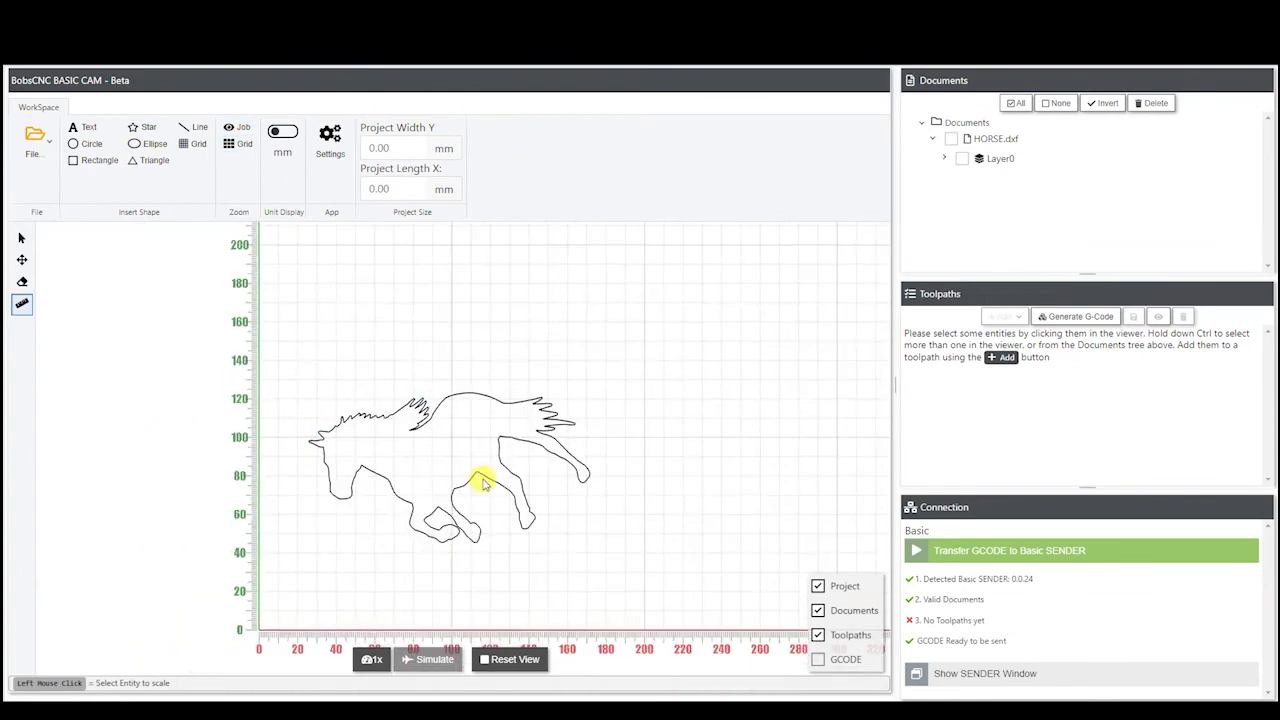
scroll(488, 488, "down", 3)
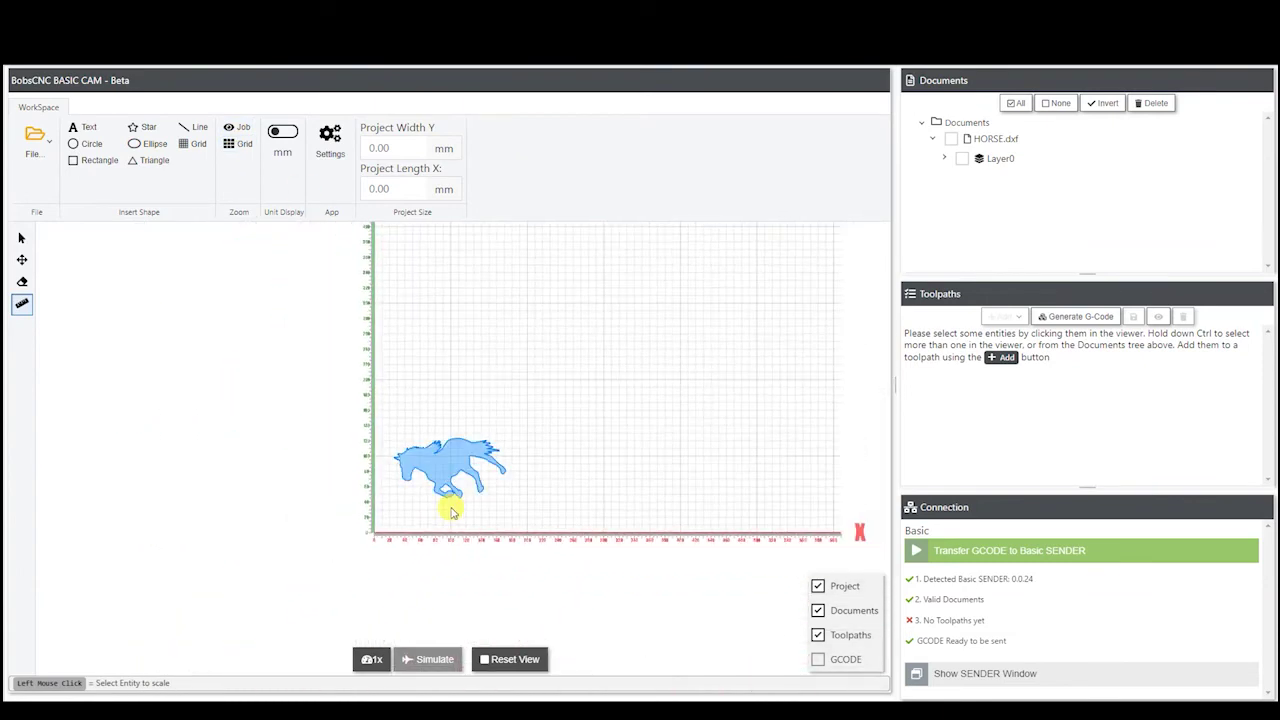
left_click(233, 144)
scroll(485, 370, "down", 3)
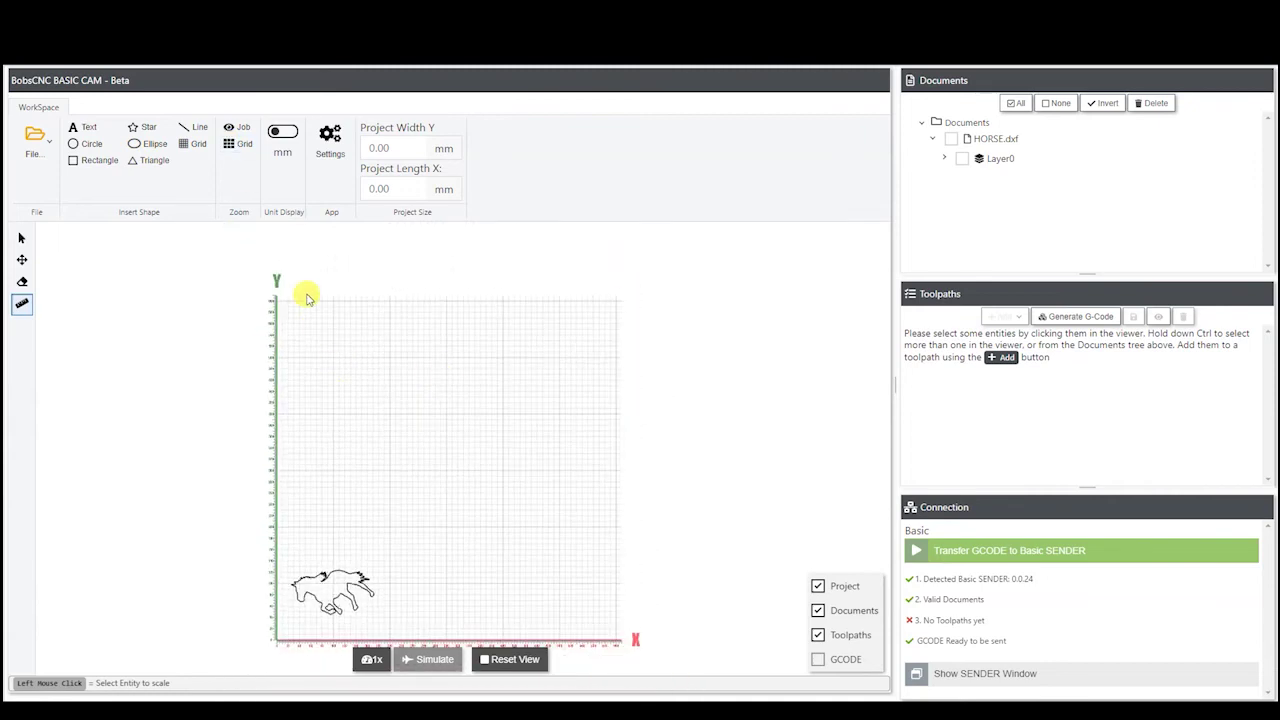
scroll(529, 380, "down", 3)
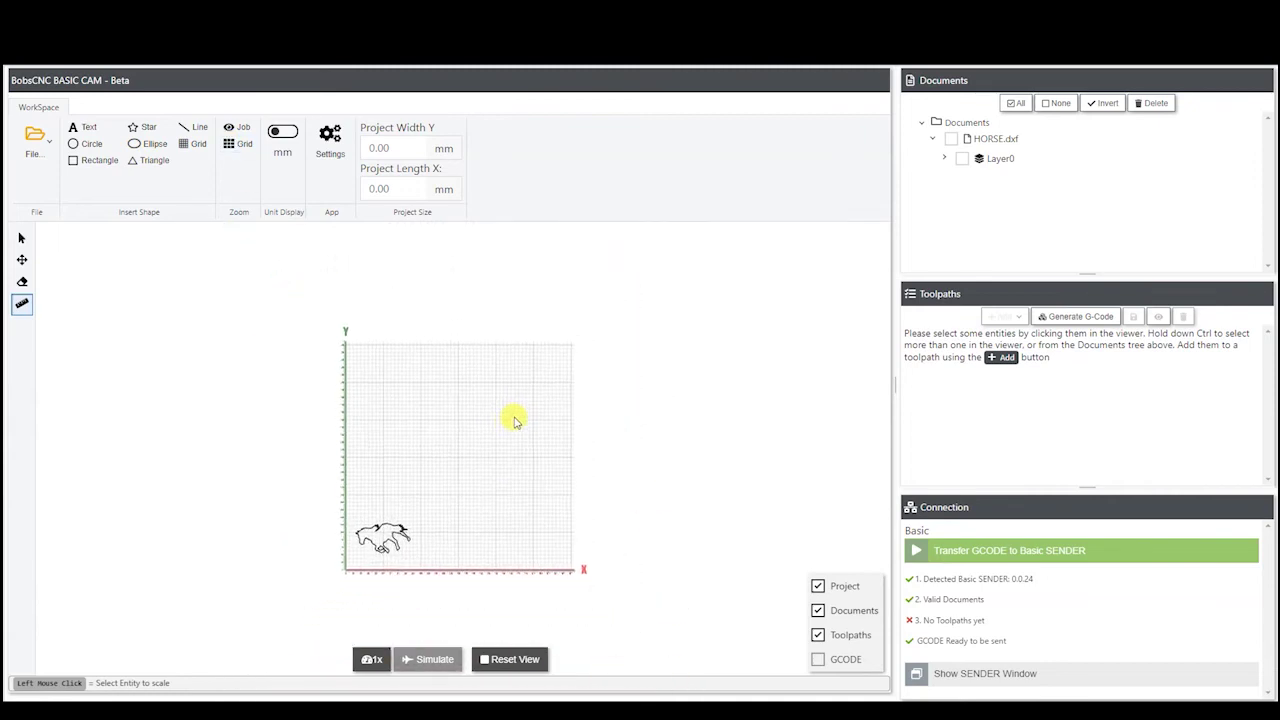
scroll(515, 418, "up", 1)
scroll(526, 432, "up", 1)
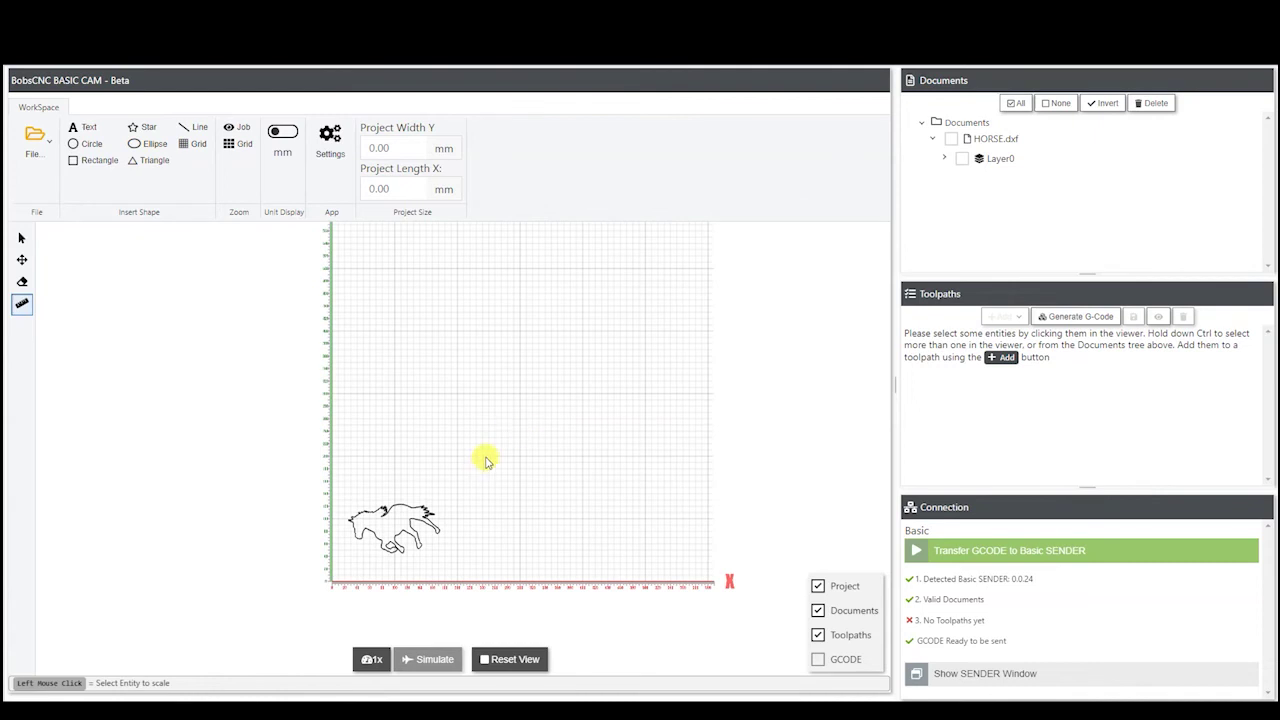
scroll(486, 490, "down", 2)
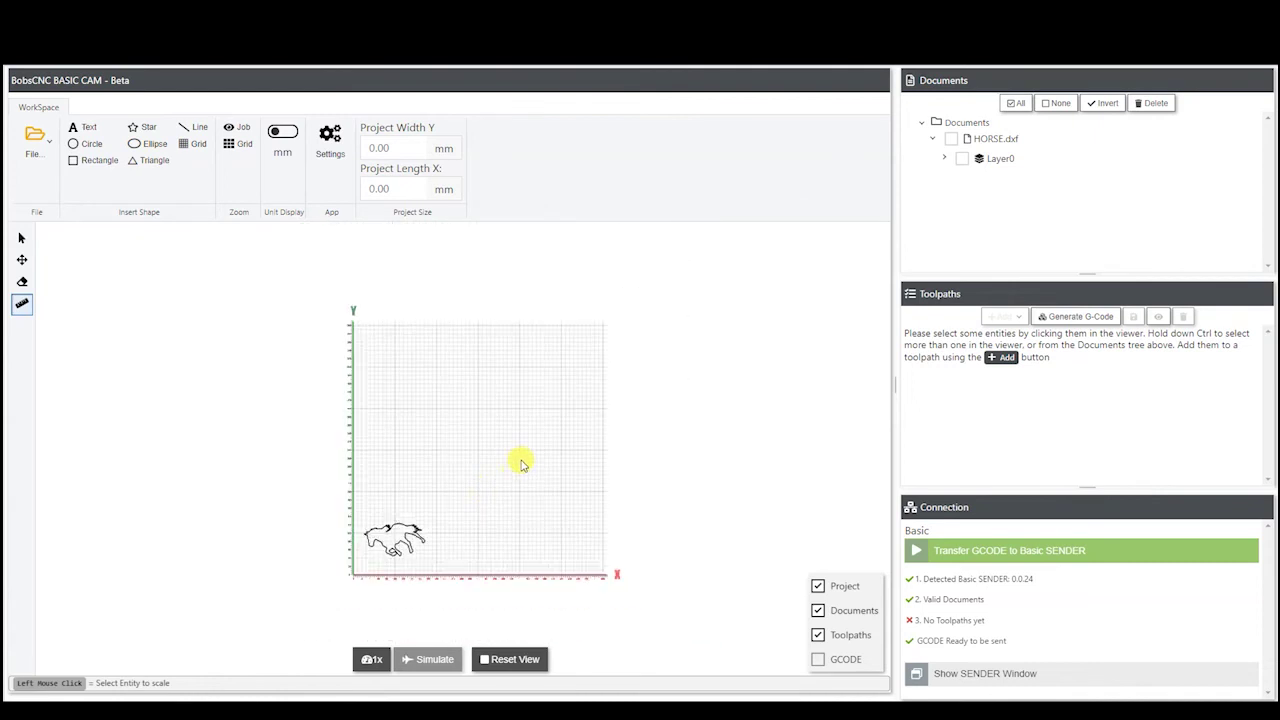
scroll(521, 458, "down", 2)
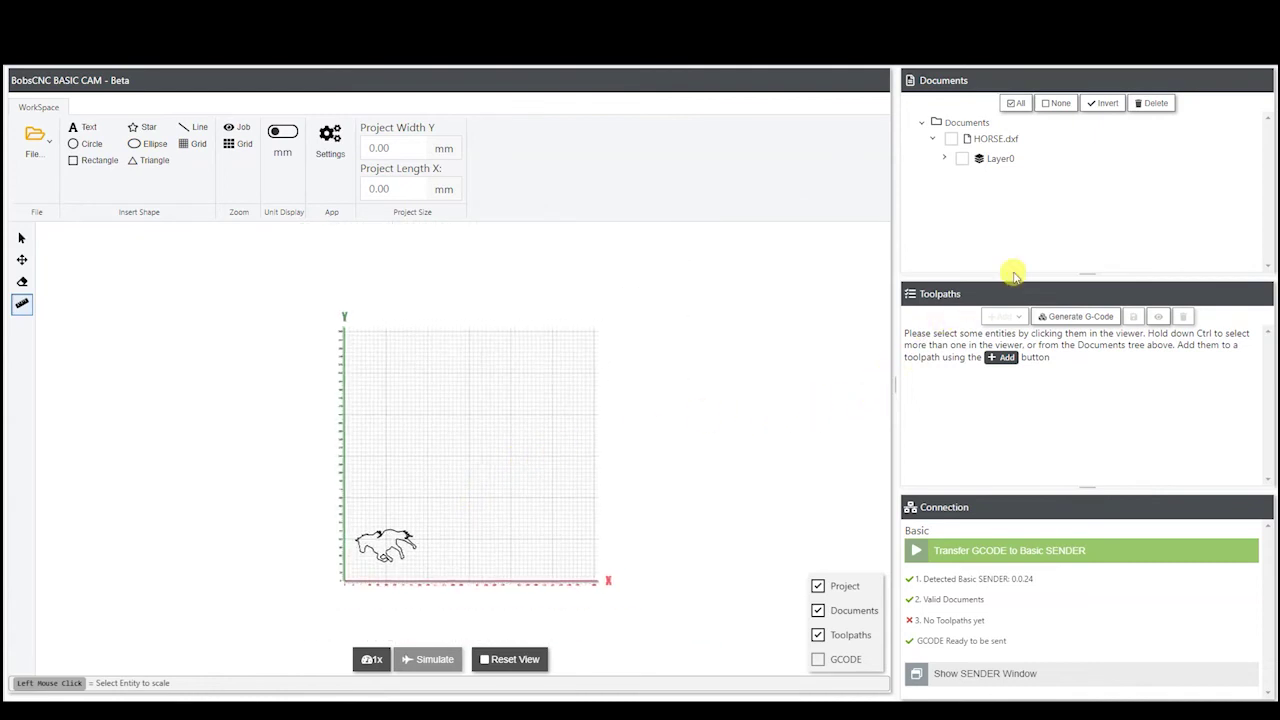
Select All in the Documents panel so HORSE.dxf and Layer0 are checked, enabling Add [1].
left_click(1062, 107)
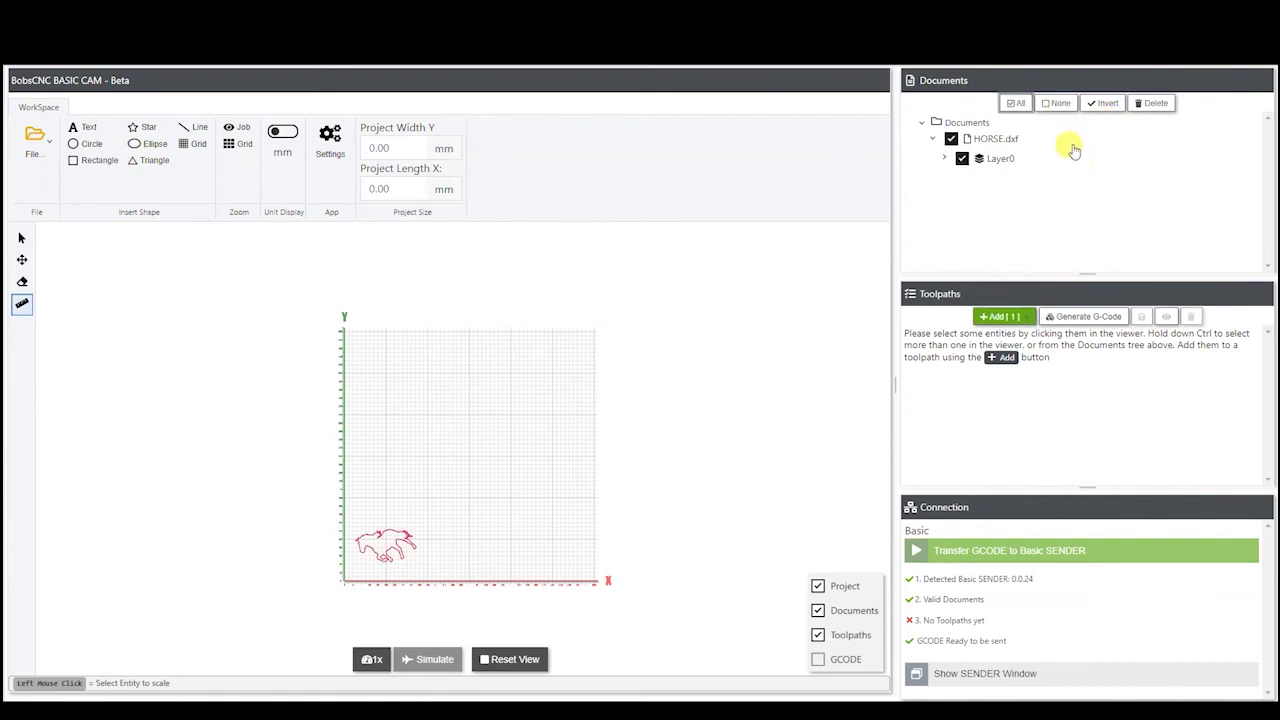
left_click(1093, 108)
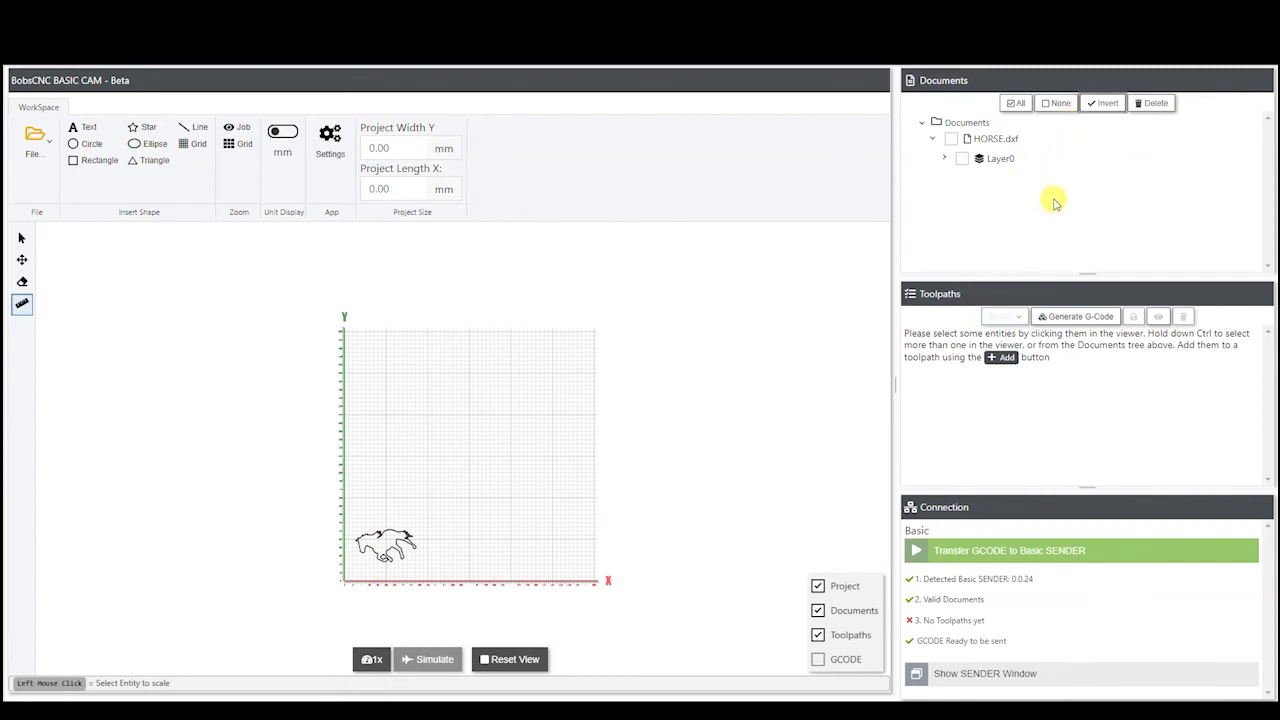
left_click(1012, 105)
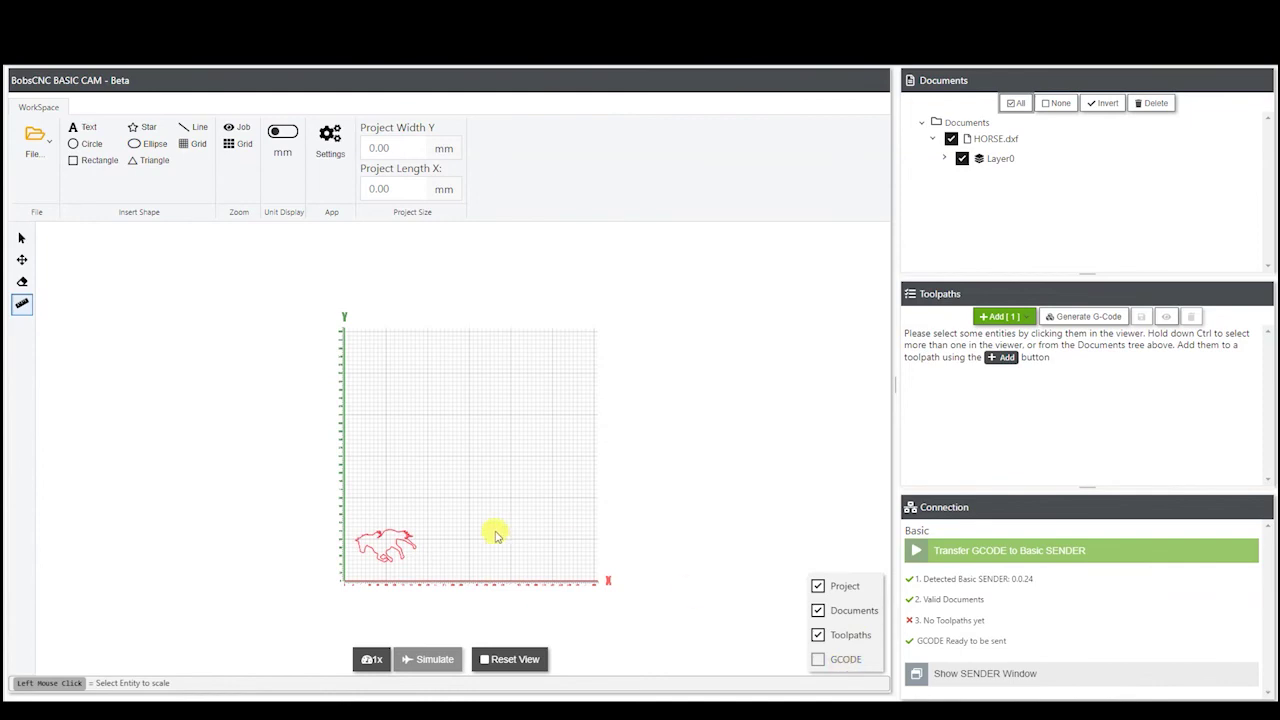
scroll(360, 565, "up", 5)
scroll(420, 543, "up", 5)
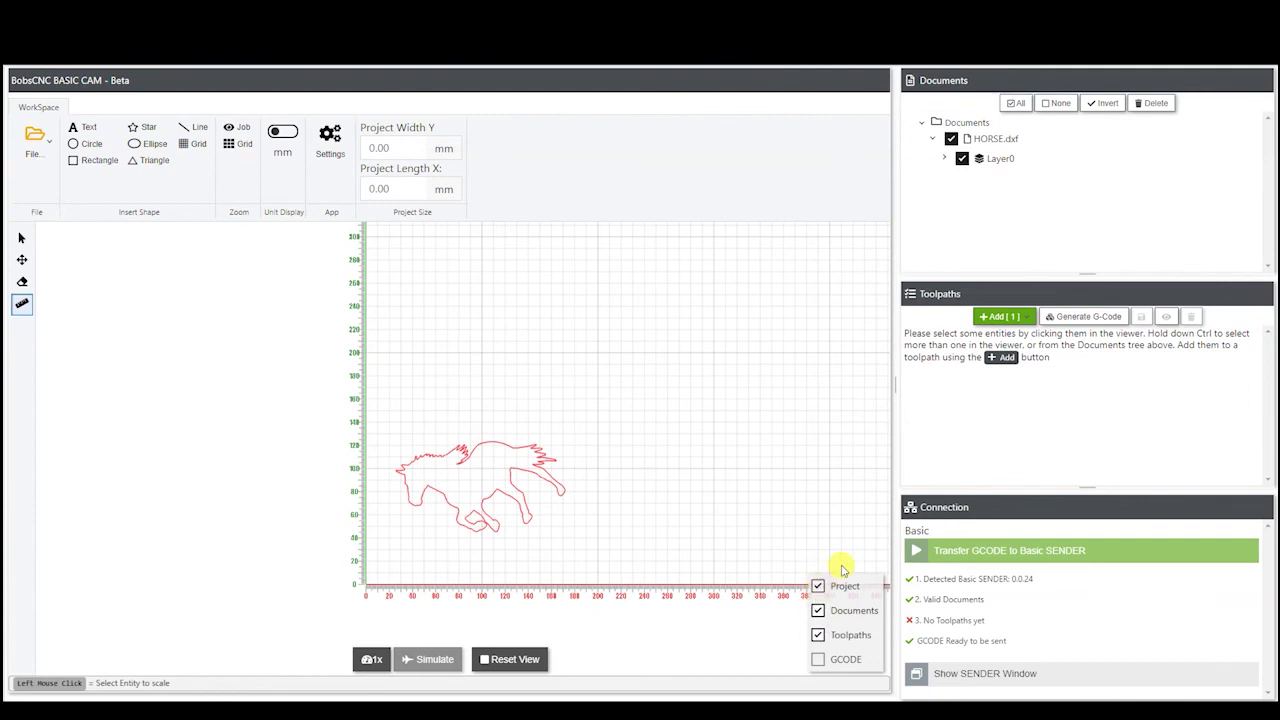
left_click(817, 610)
left_click(817, 610)
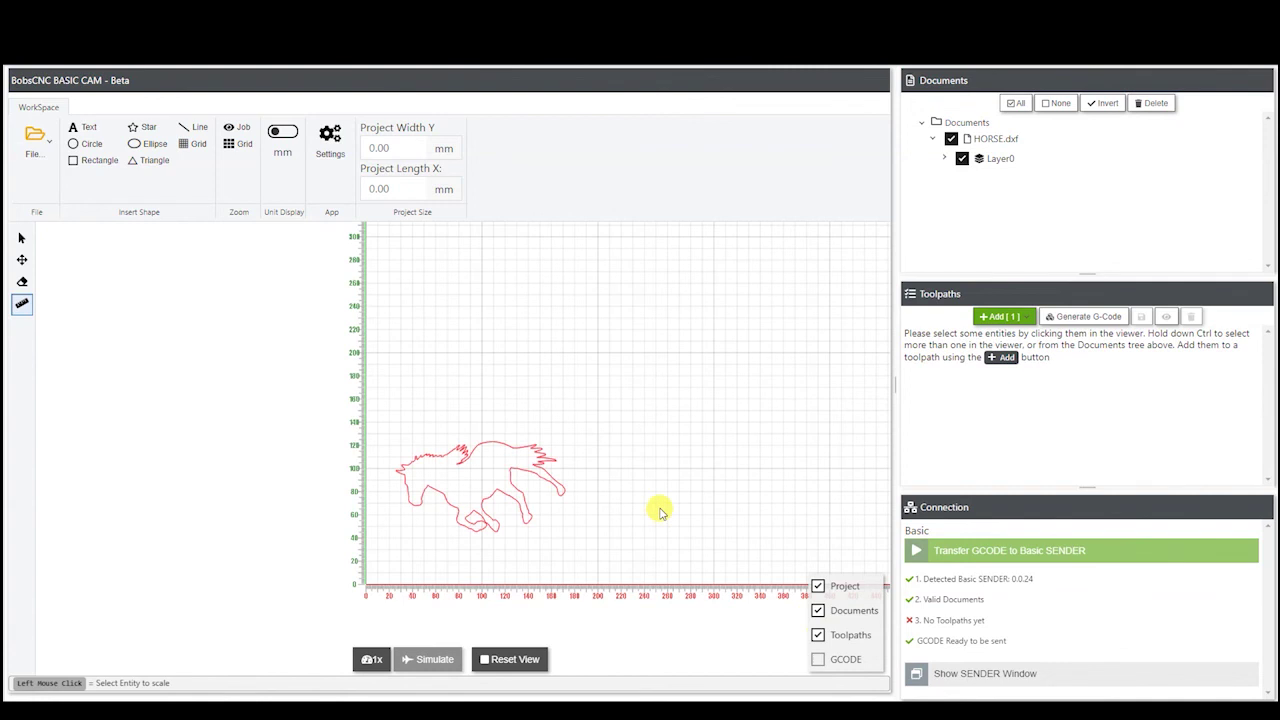
scroll(545, 482, "down", 5)
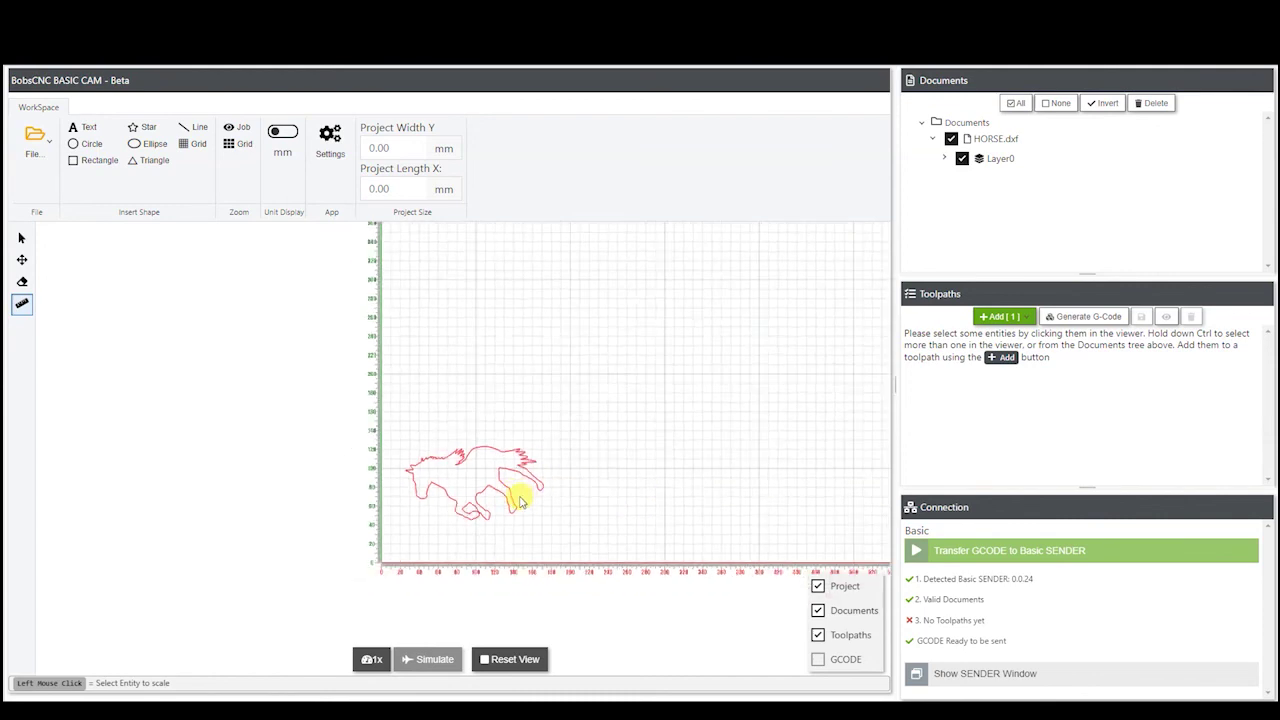
left_click_drag(555, 470, 527, 490)
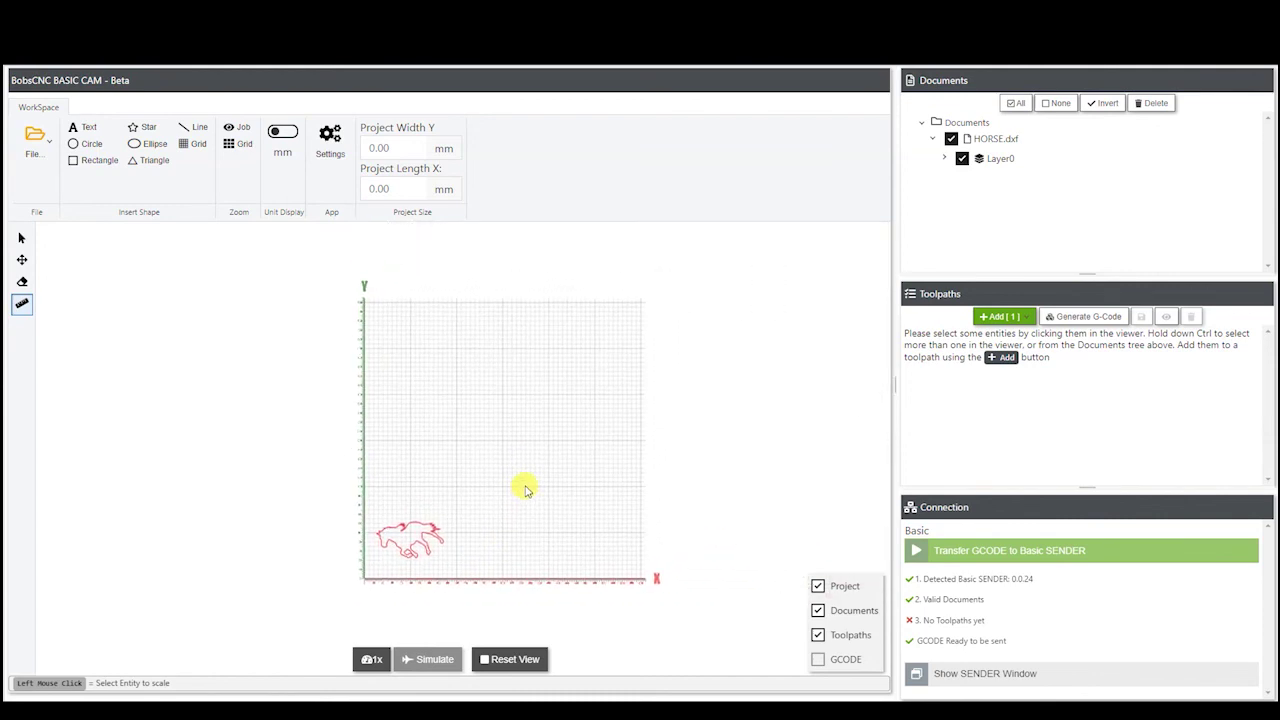